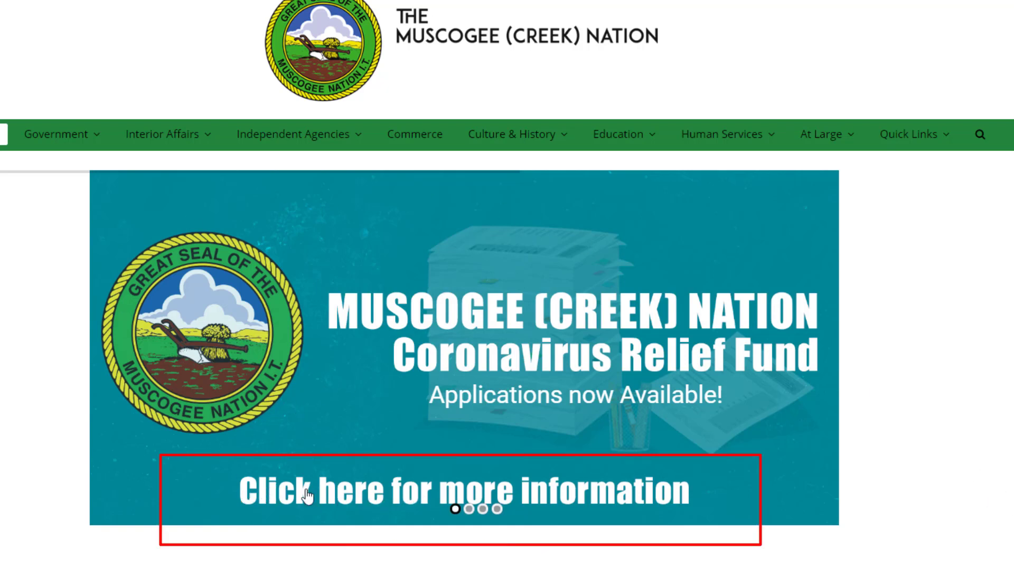
{"action": "left_click", "coordinate": [397, 500]}
{"action": "scroll", "coordinate": [353, 375], "scroll_direction": "down", "scroll_amount": 4}
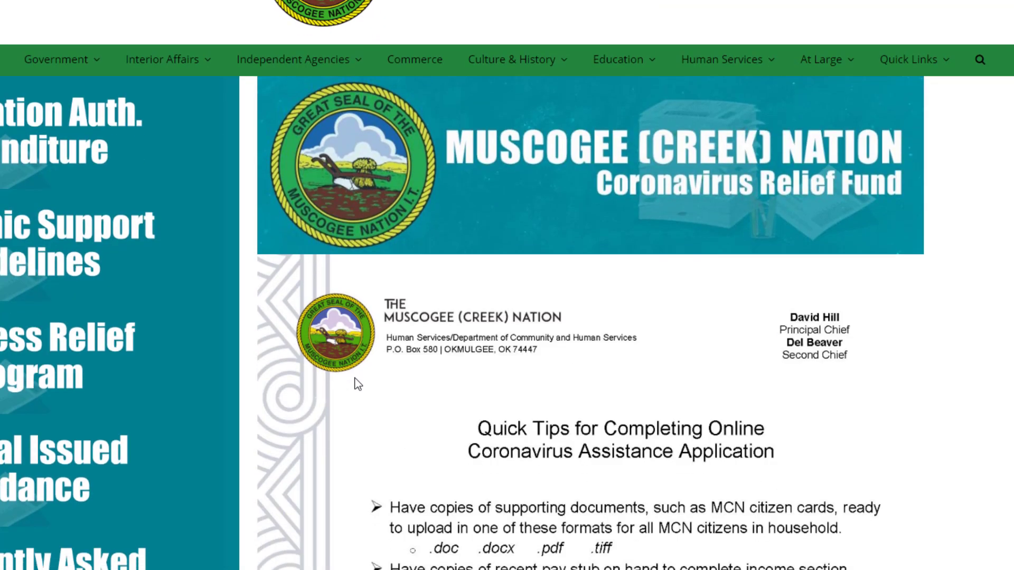
{"action": "scroll", "coordinate": [353, 373], "scroll_direction": "down", "scroll_amount": 3}
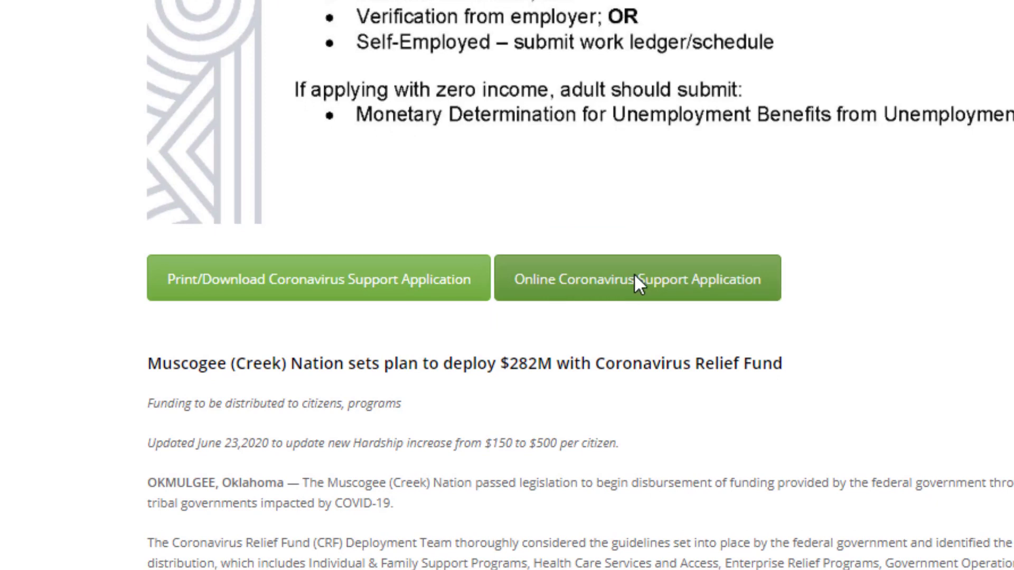
Step: Open the online Coronavirus Support Application and tick the income-guidelines and job-loss eligibility boxes
{"action": "left_click", "coordinate": [636, 282]}
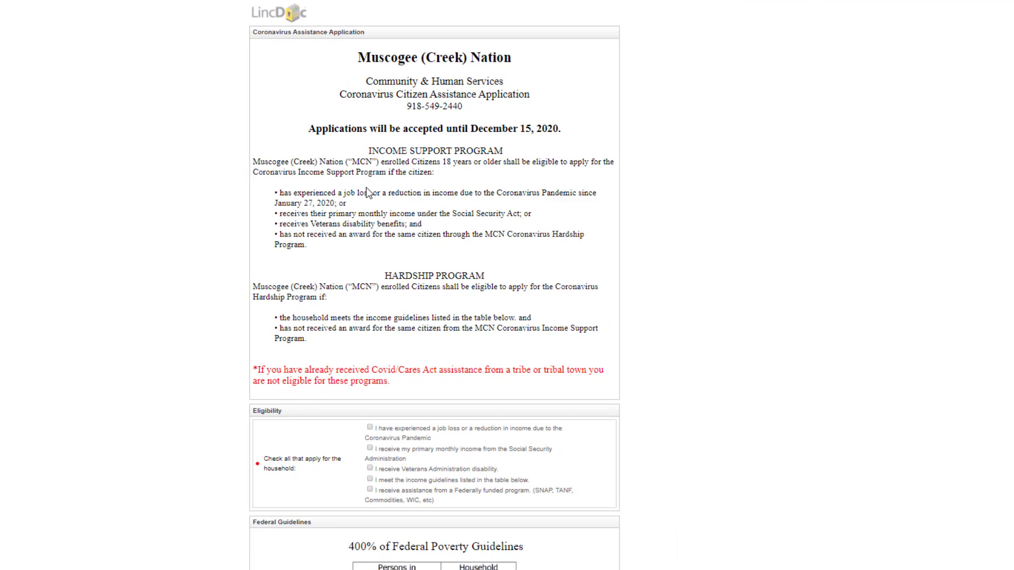
{"action": "scroll", "coordinate": [366, 187], "scroll_direction": "down", "scroll_amount": 5}
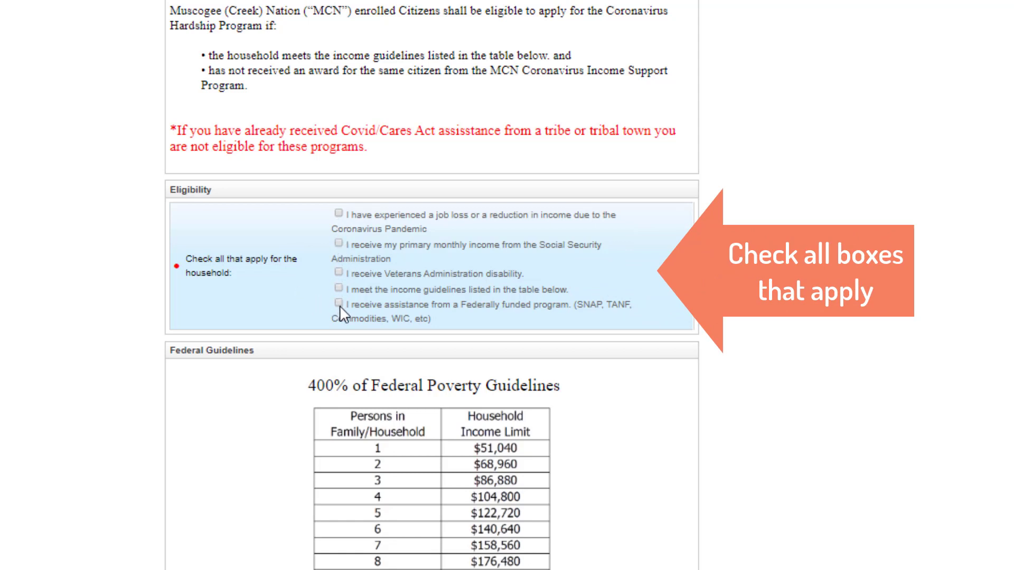
{"action": "left_click", "coordinate": [339, 288]}
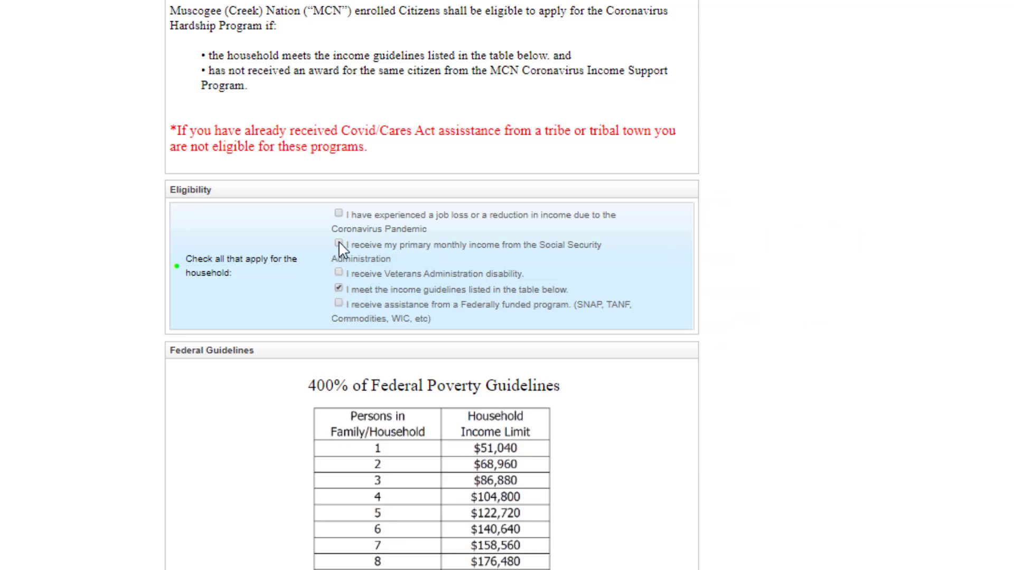
{"action": "left_click", "coordinate": [338, 214]}
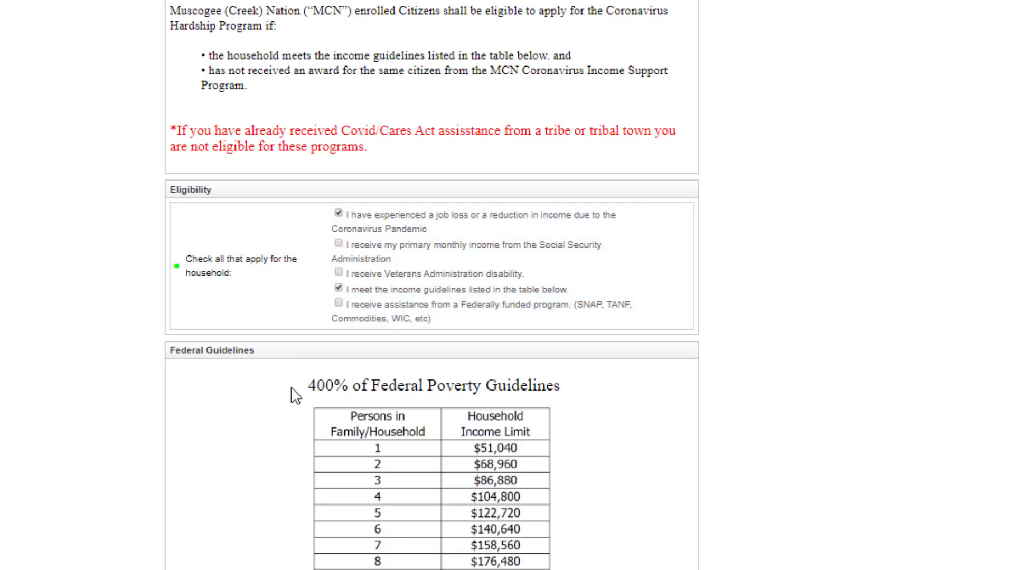
Step: Enter the head of household's legal first and last name, with Married marital status
{"action": "scroll", "coordinate": [293, 394], "scroll_direction": "down", "scroll_amount": 5}
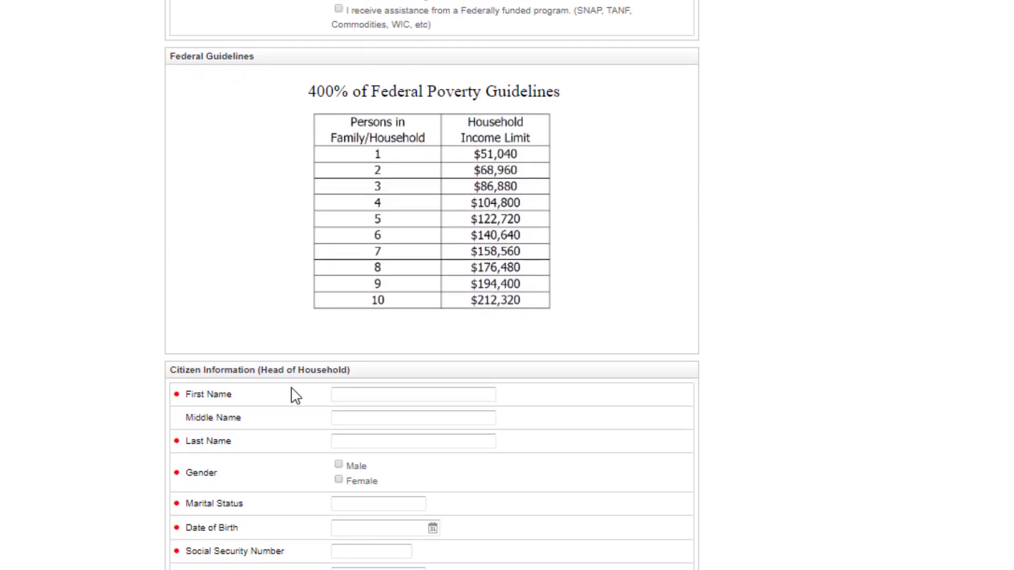
{"action": "scroll", "coordinate": [294, 394], "scroll_direction": "down", "scroll_amount": 2}
{"action": "left_click", "coordinate": [360, 297]}
{"action": "type", "text": "Legal First Name"}
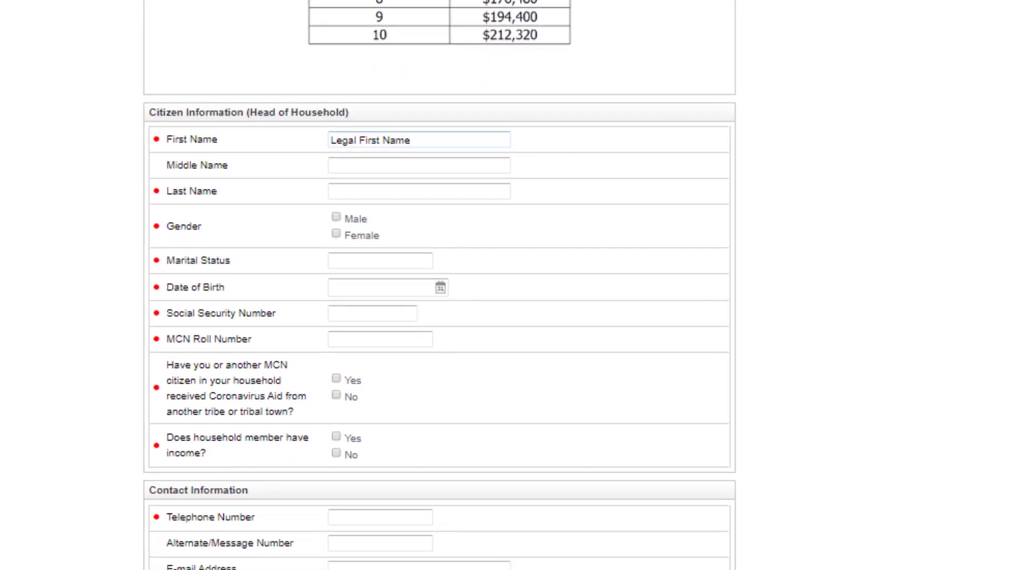
{"action": "left_click", "coordinate": [331, 166]}
{"action": "type", "text": "Legal Last Name"}
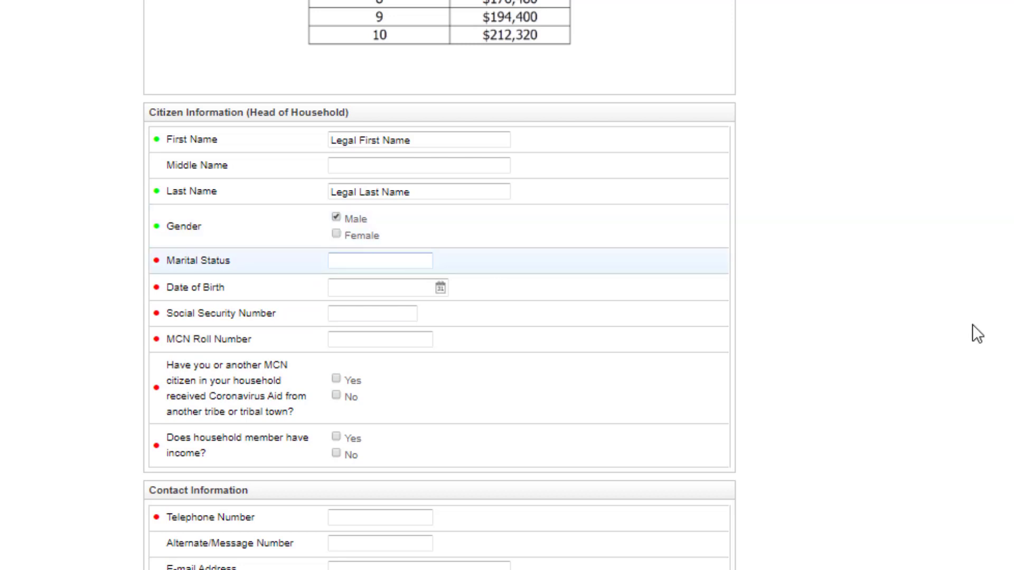
{"action": "left_click", "coordinate": [380, 261]}
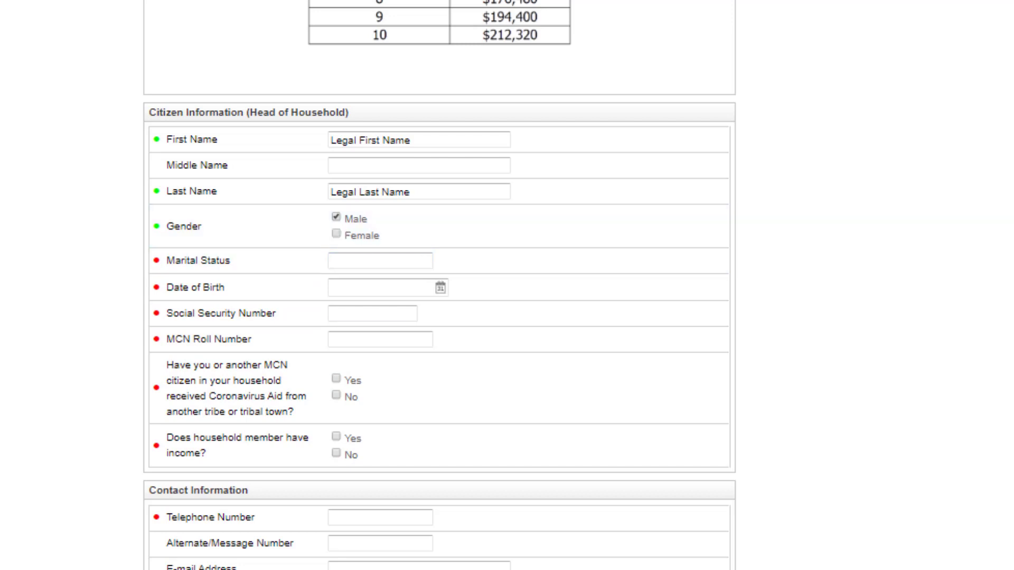
{"action": "type", "text": "Married"}
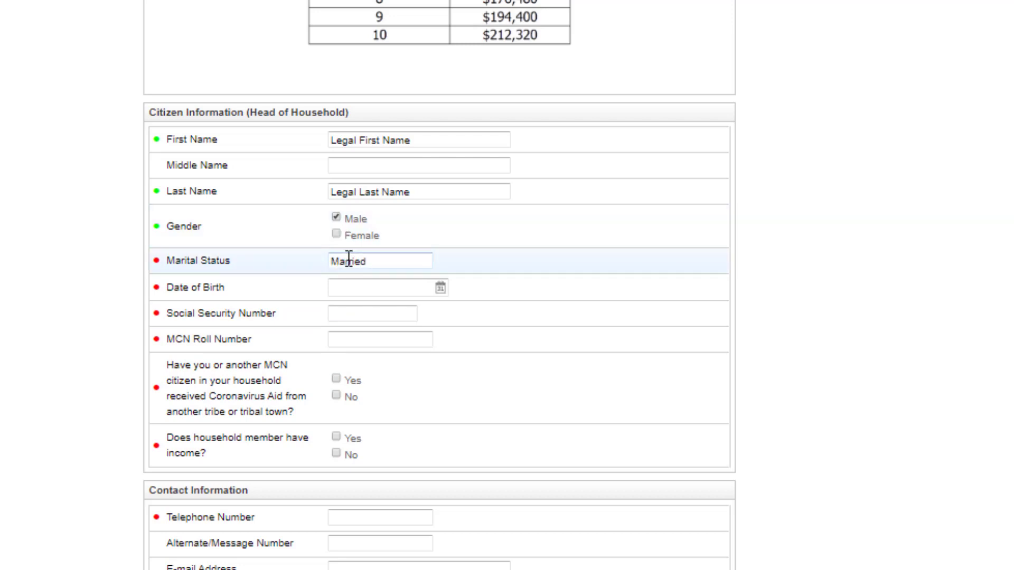
{"action": "left_click", "coordinate": [345, 285]}
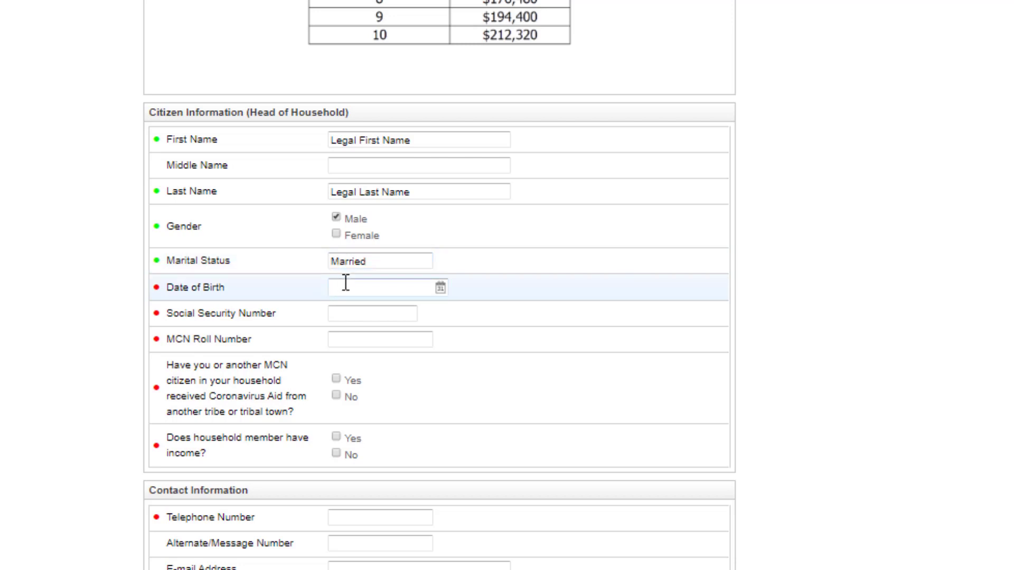
{"action": "left_click", "coordinate": [345, 285]}
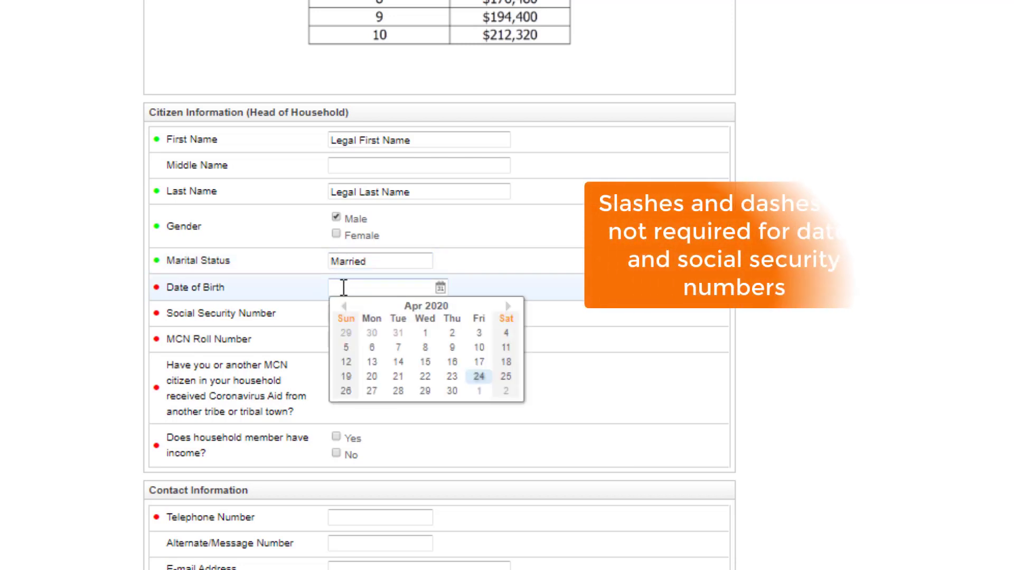
{"action": "type", "text": "03/14/1970"}
{"action": "left_click", "coordinate": [319, 307]}
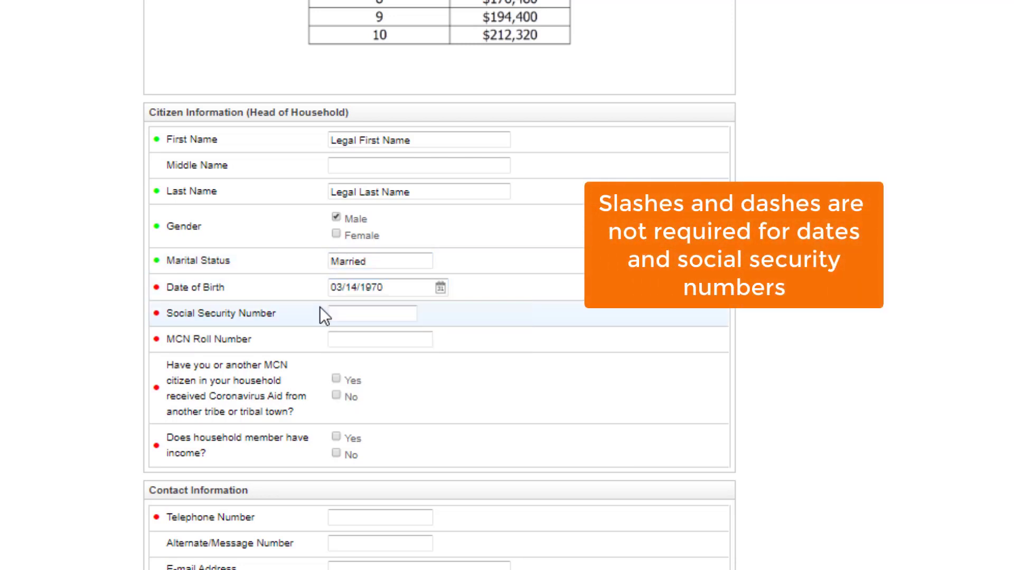
{"action": "left_click", "coordinate": [340, 312]}
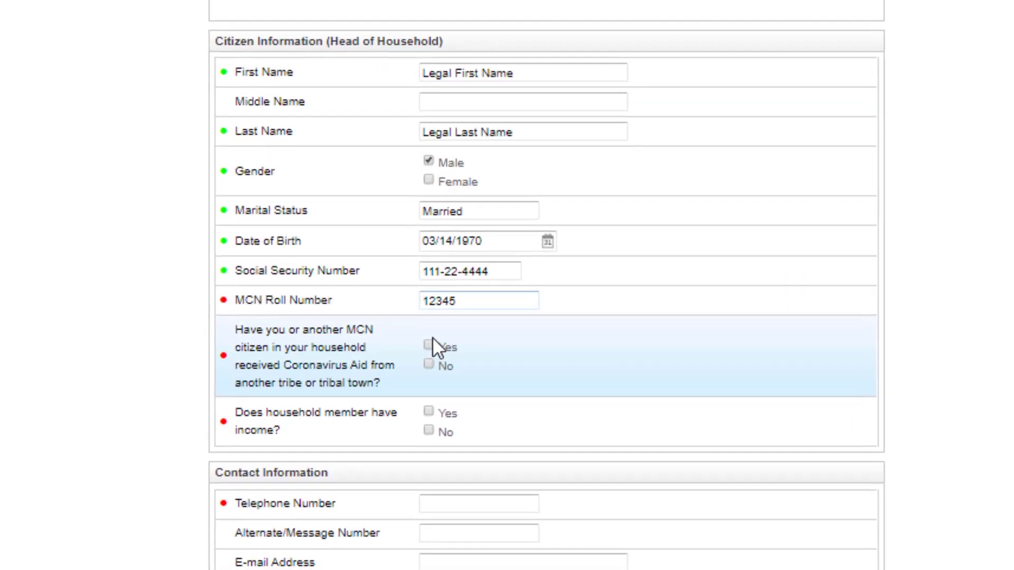
Step: Answer No to Coronavirus aid from another tribe and No to household member income
{"action": "key", "text": "Tab"}
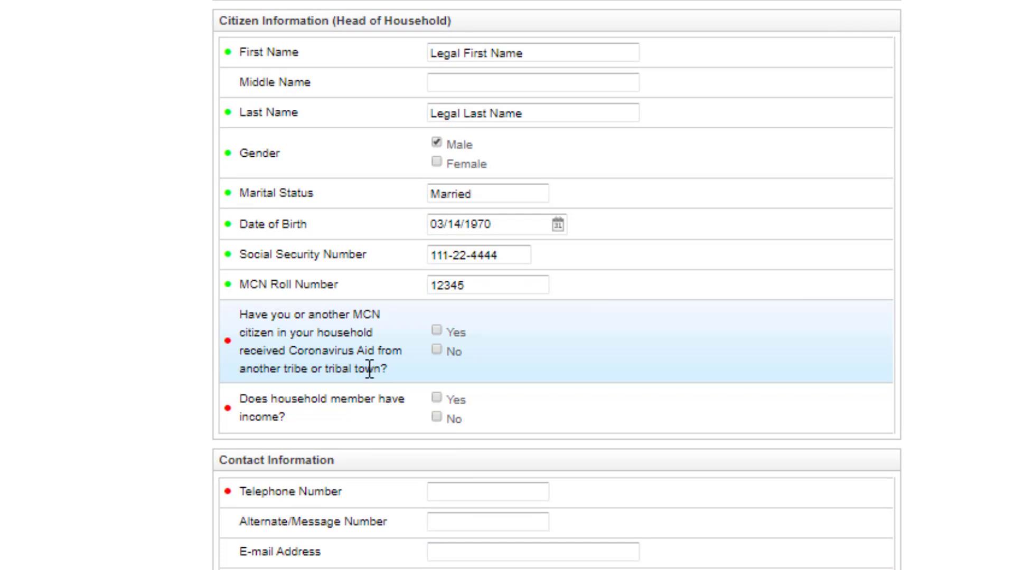
{"action": "left_click", "coordinate": [437, 350]}
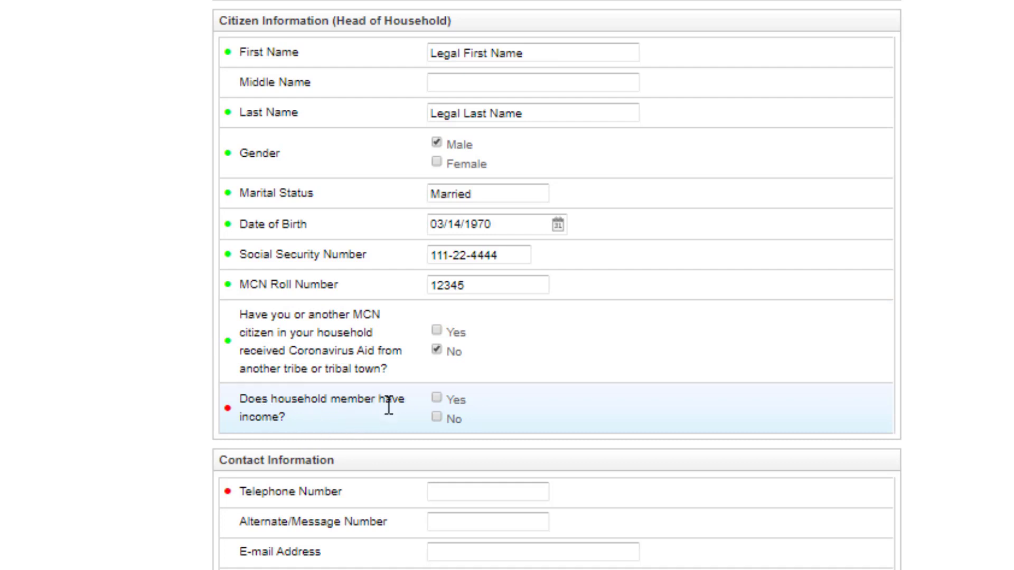
{"action": "left_click", "coordinate": [437, 417]}
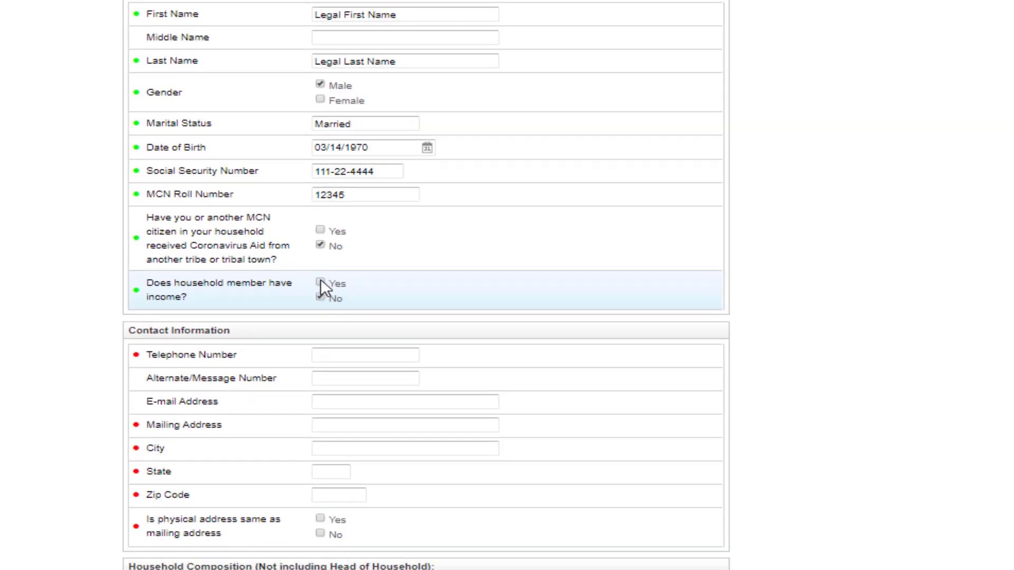
{"action": "left_click", "coordinate": [321, 282]}
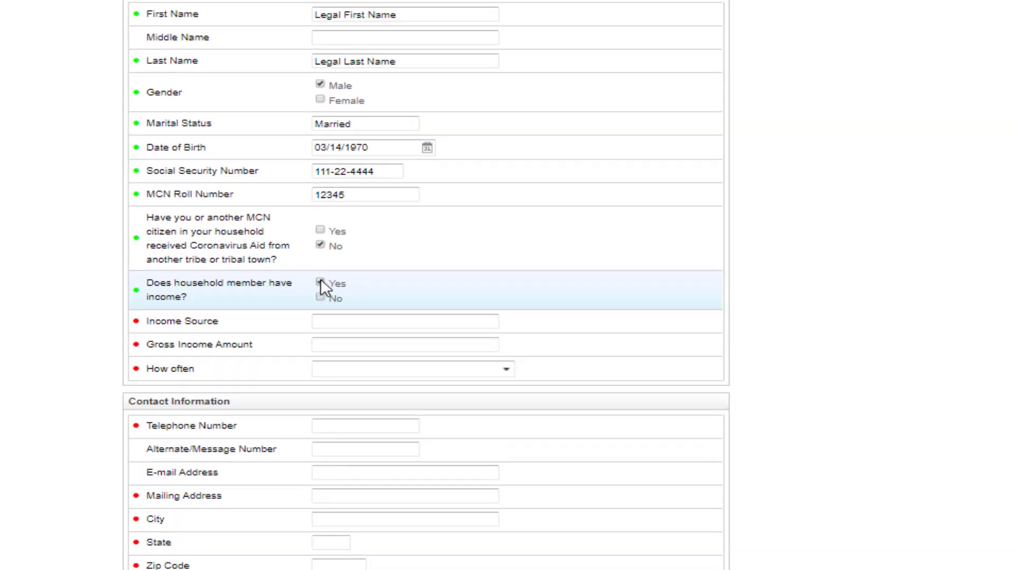
{"action": "left_click", "coordinate": [333, 319]}
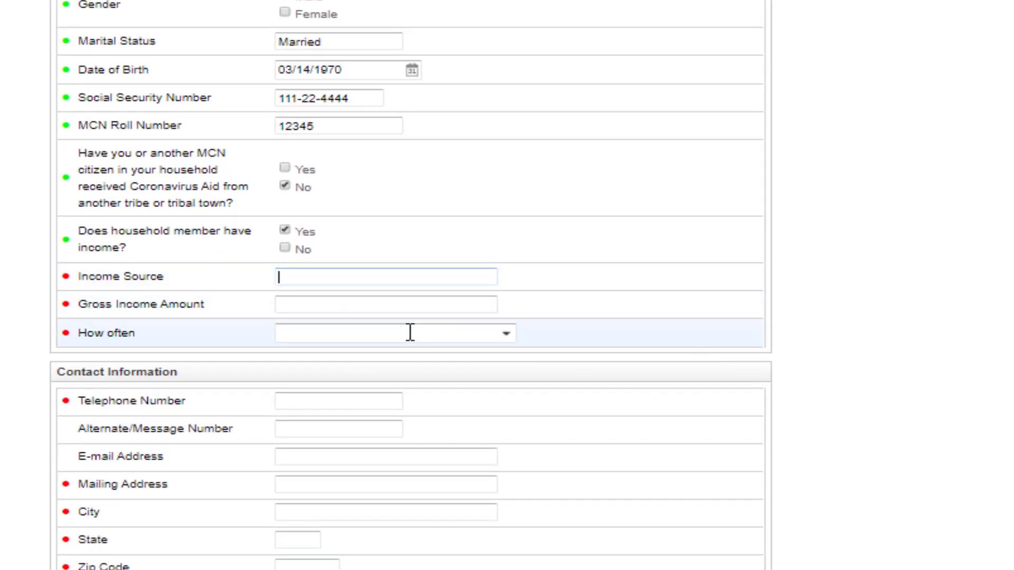
{"action": "left_click", "coordinate": [507, 338]}
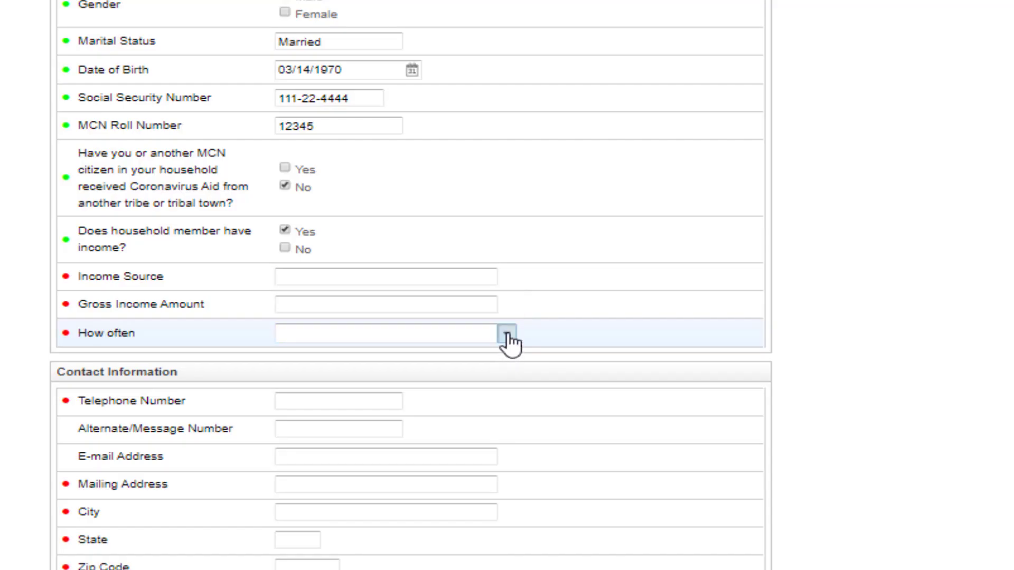
{"action": "left_click", "coordinate": [510, 343]}
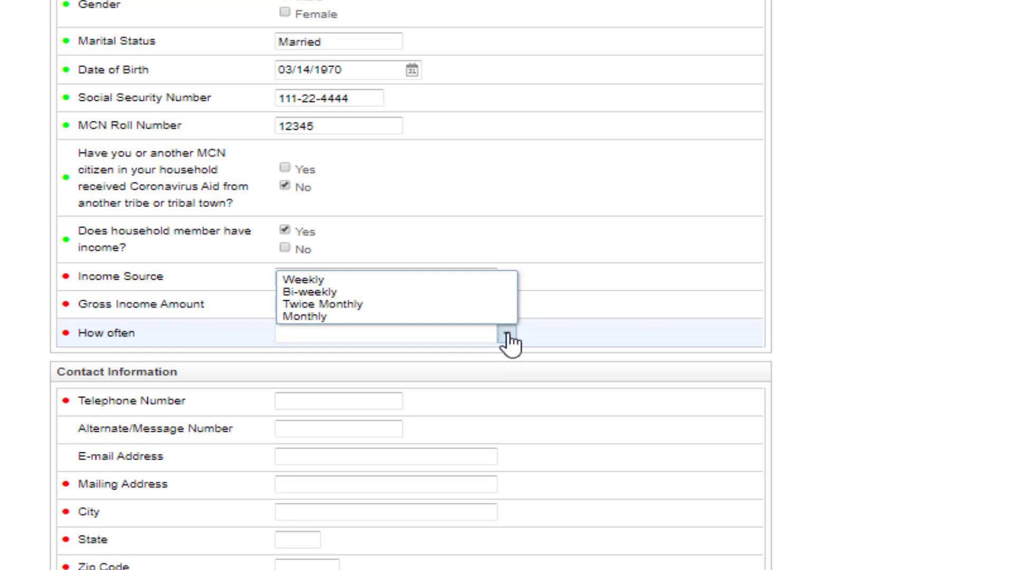
{"action": "left_click", "coordinate": [508, 341]}
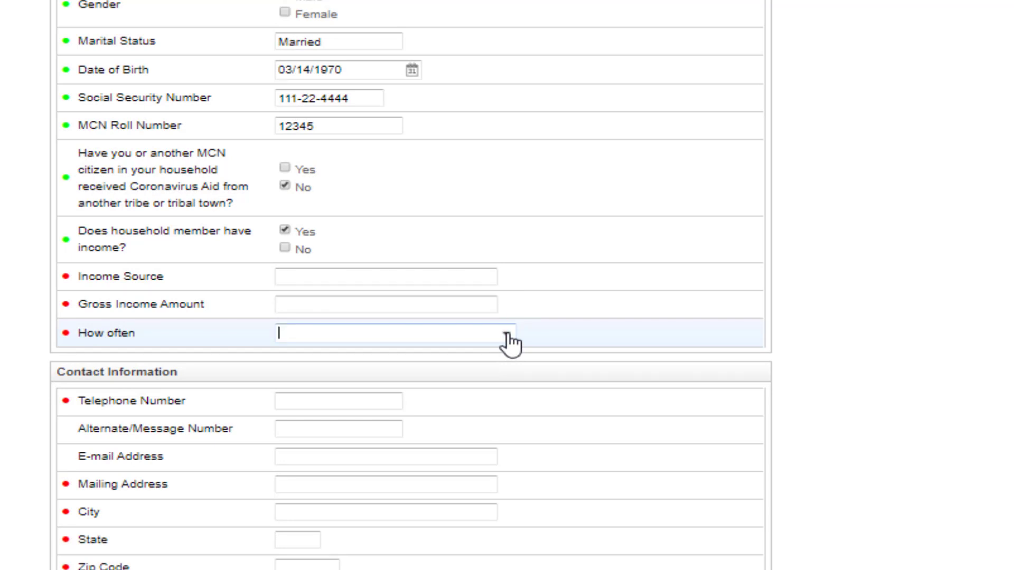
{"action": "left_click", "coordinate": [285, 249]}
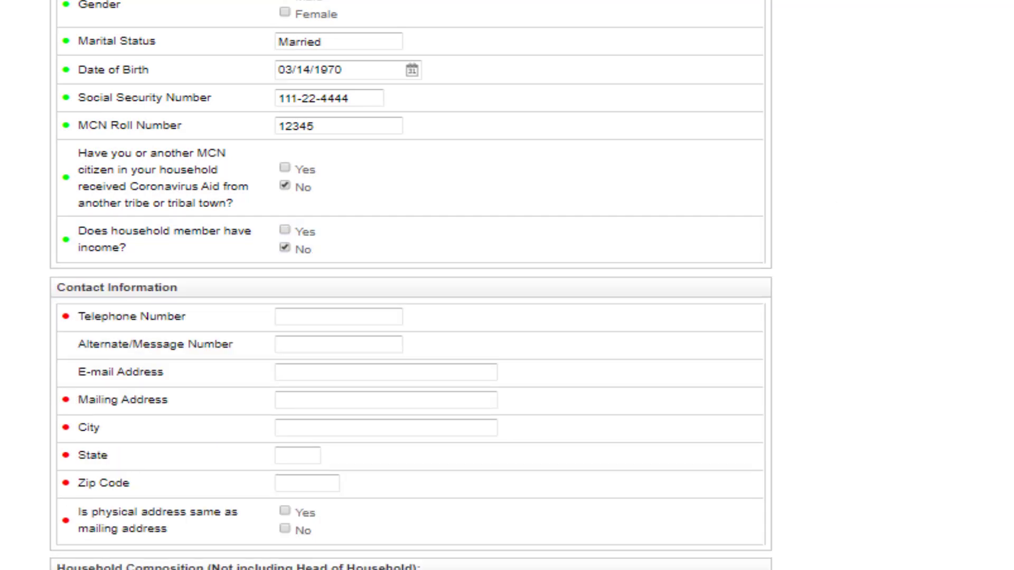
Step: Enter the telephone number and the mailing street address, city, state and zip code
{"action": "scroll", "coordinate": [419, 190], "scroll_direction": "down", "scroll_amount": 5}
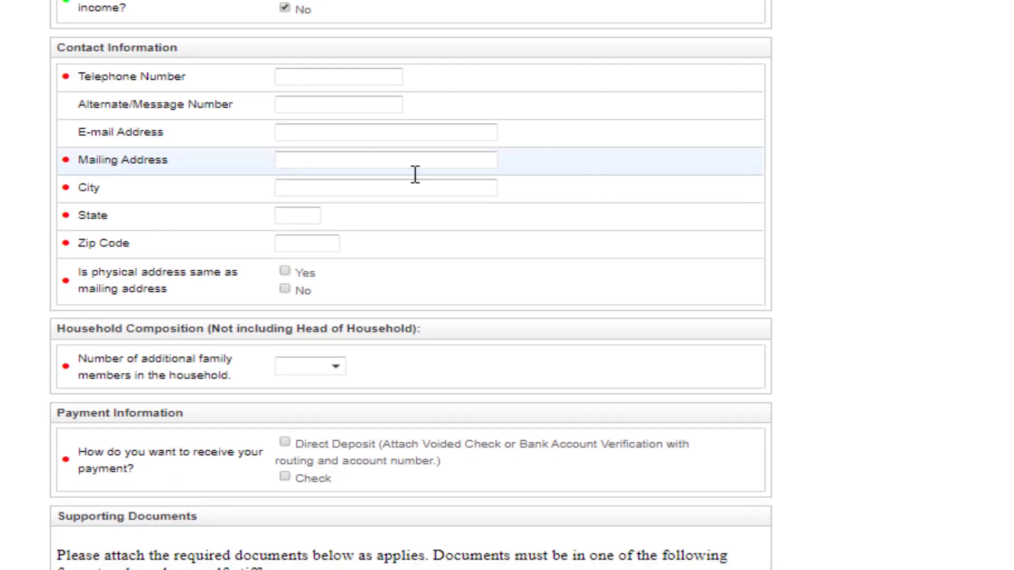
{"action": "type", "text": "918555454"}
{"action": "type", "text": "5"}
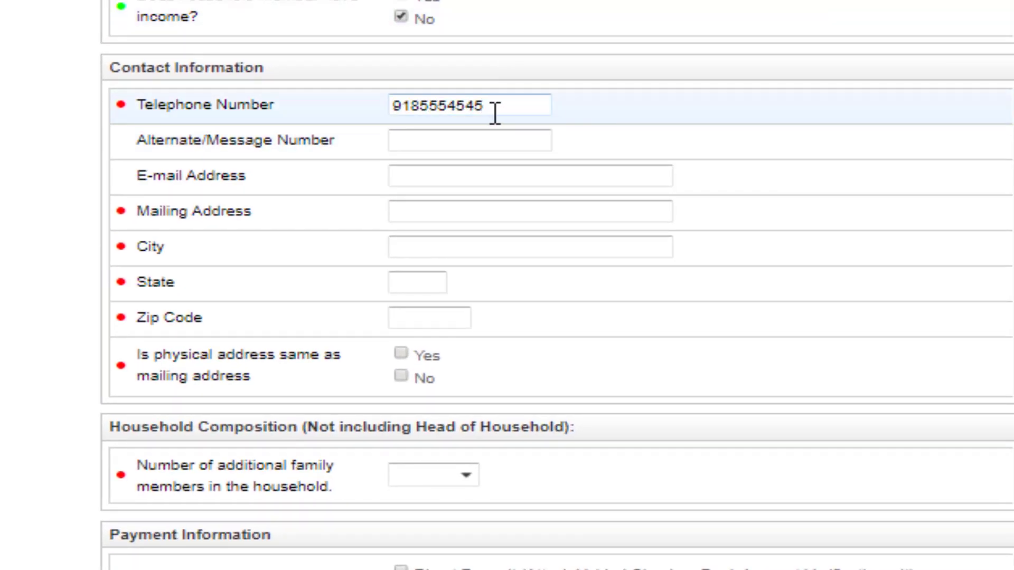
{"action": "left_click", "coordinate": [423, 214]}
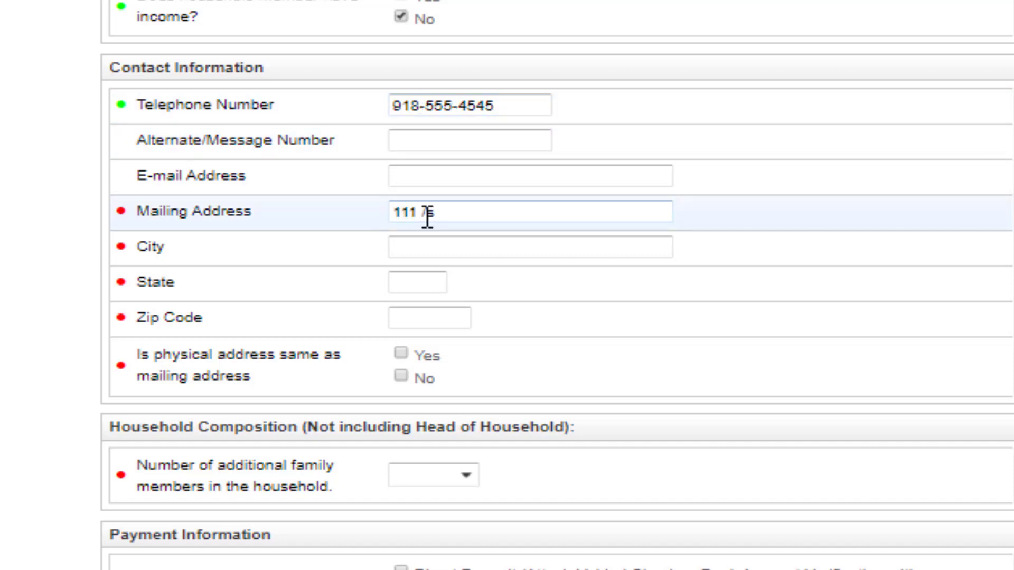
{"action": "key", "text": "Tab"}
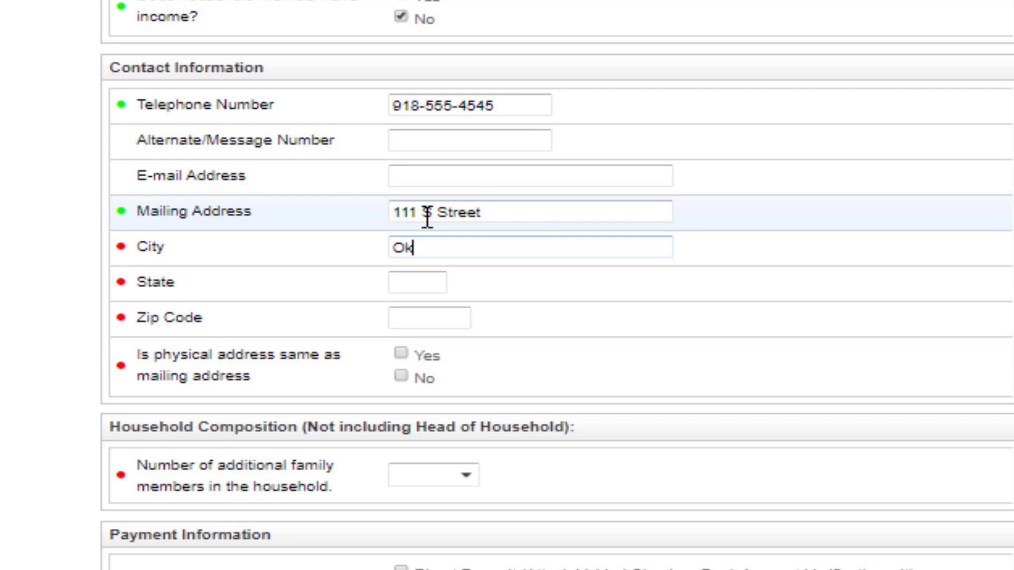
{"action": "key", "text": "Tab"}
{"action": "key", "text": "Tab"}
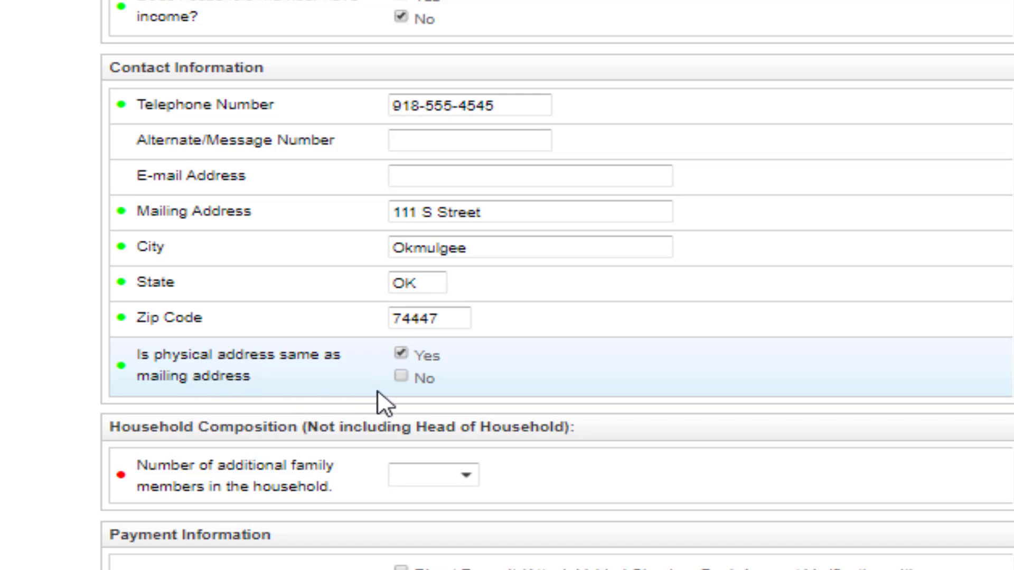
Step: Mark the physical address as the same as the mailing address
{"action": "left_click", "coordinate": [406, 378]}
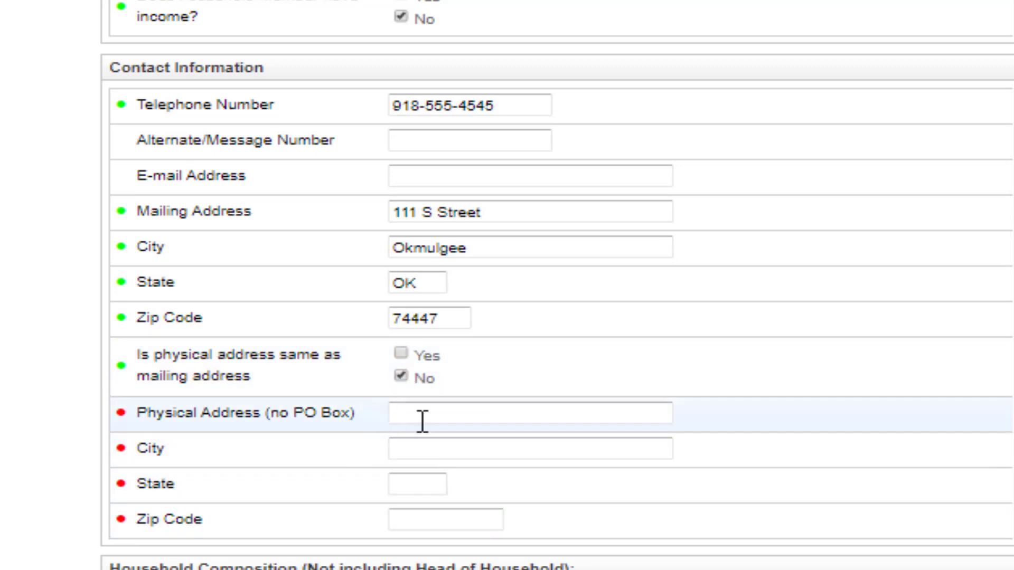
{"action": "left_click", "coordinate": [401, 353]}
{"action": "scroll", "coordinate": [765, 343], "scroll_direction": "down", "scroll_amount": 5}
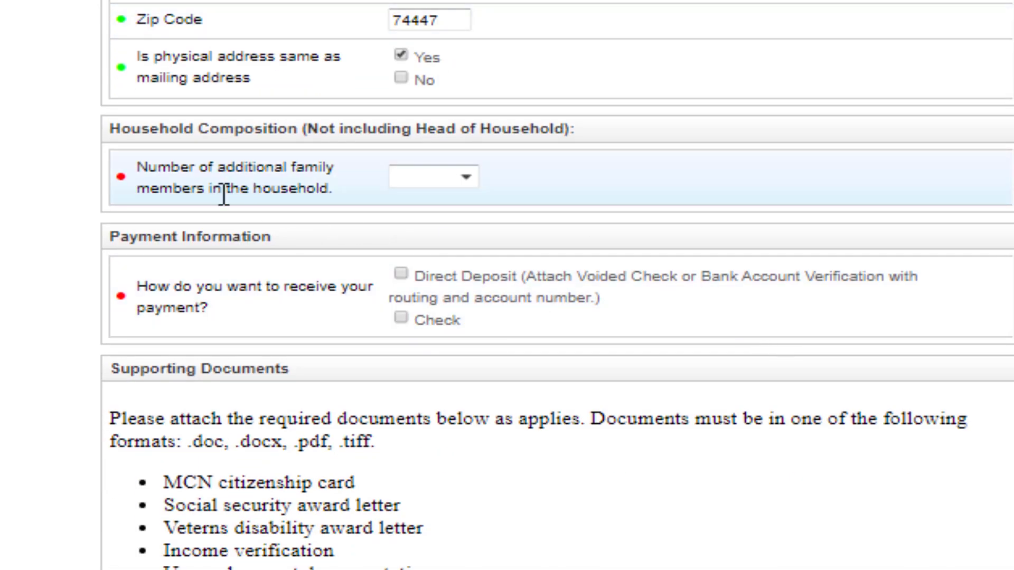
Step: Set 2 additional family members and enter Member #2's name with relation Husband
{"action": "left_click", "coordinate": [467, 180]}
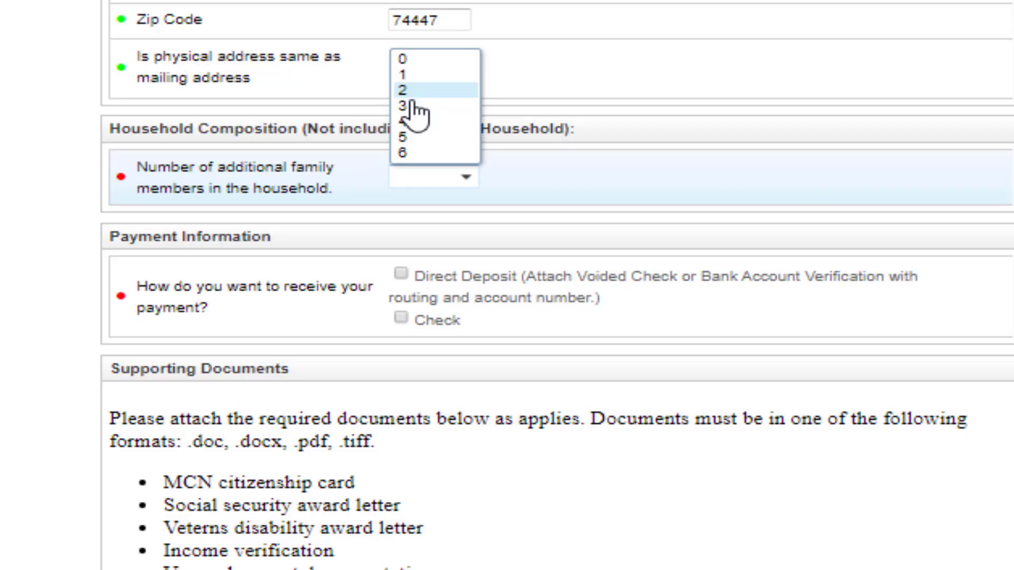
{"action": "left_click", "coordinate": [407, 91]}
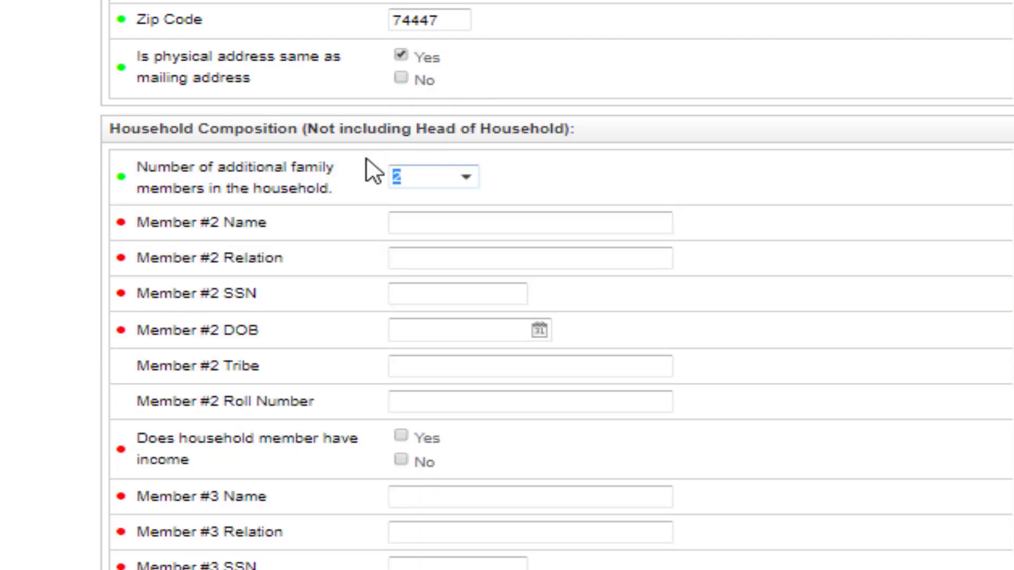
{"action": "left_click", "coordinate": [451, 223]}
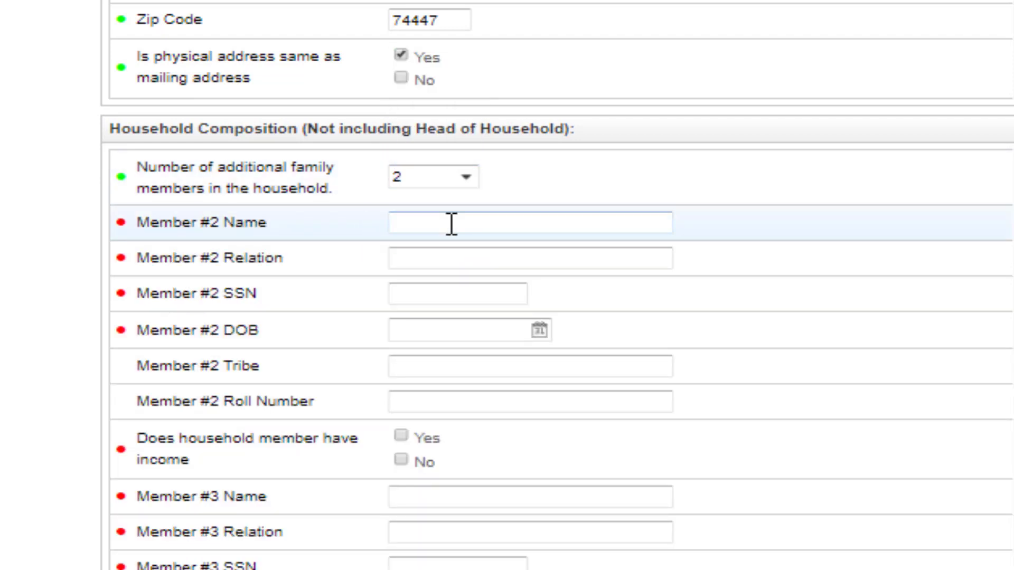
{"action": "key", "text": "Tab"}
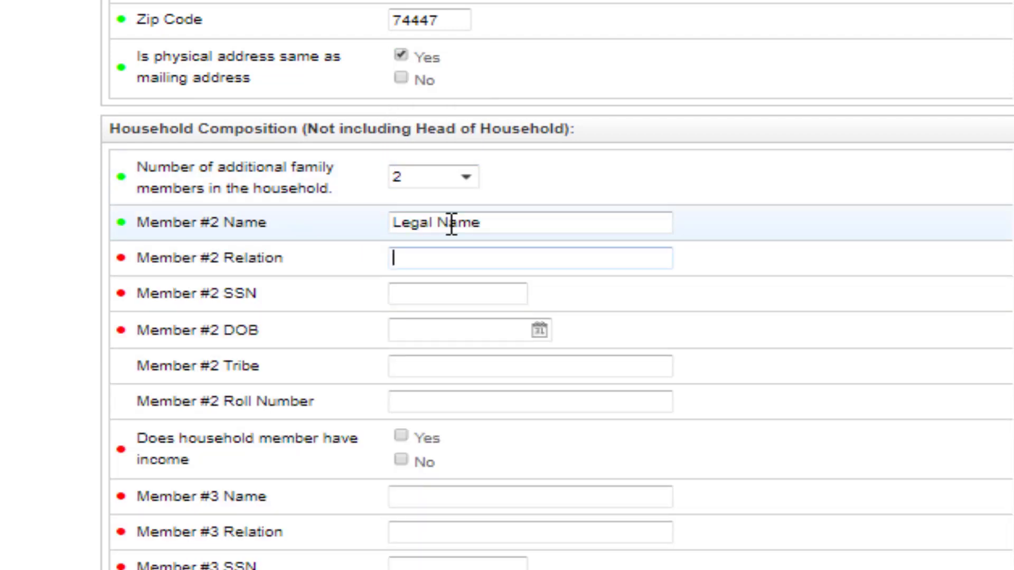
{"action": "key", "text": "Tab"}
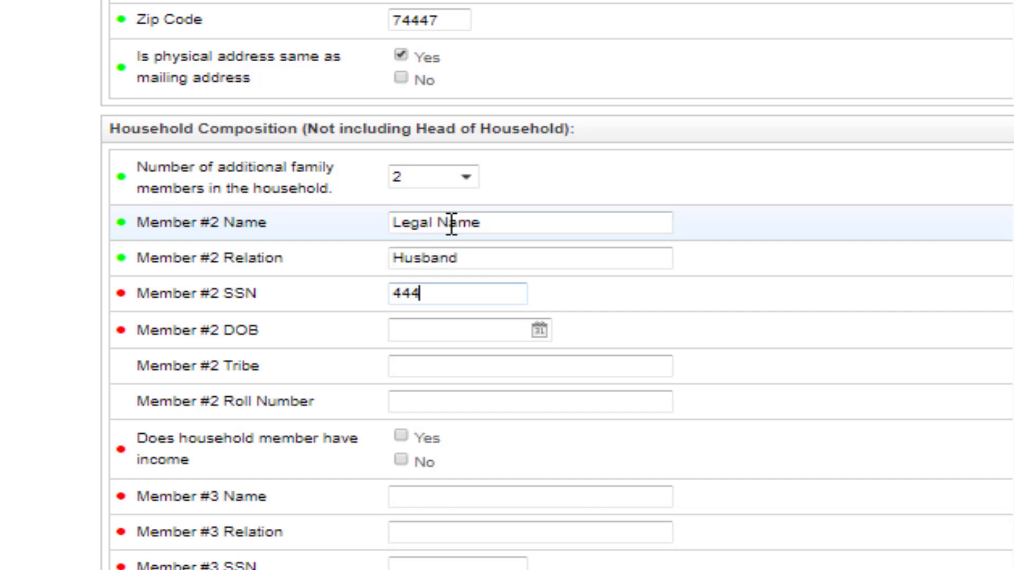
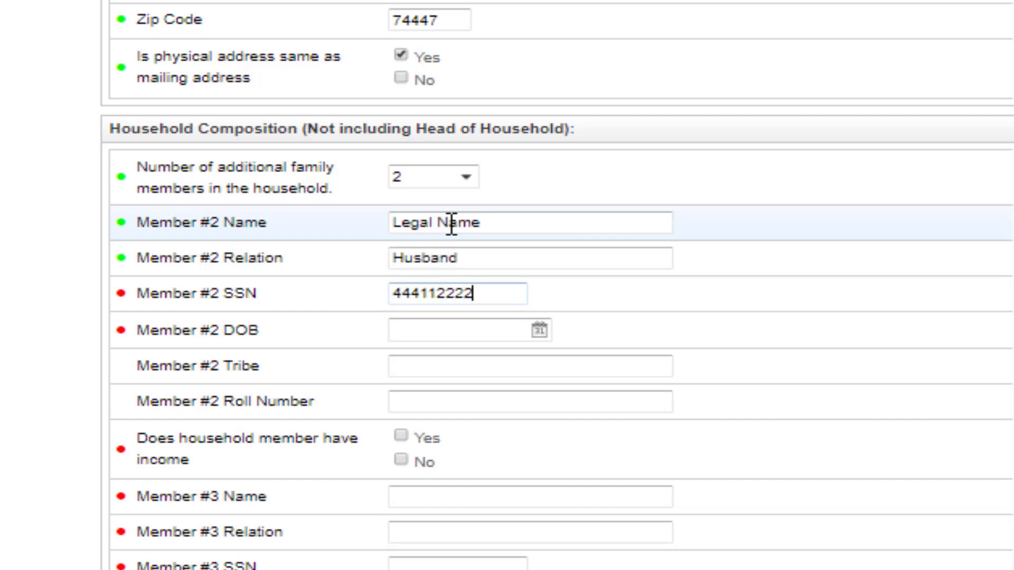
{"action": "key", "text": "Tab"}
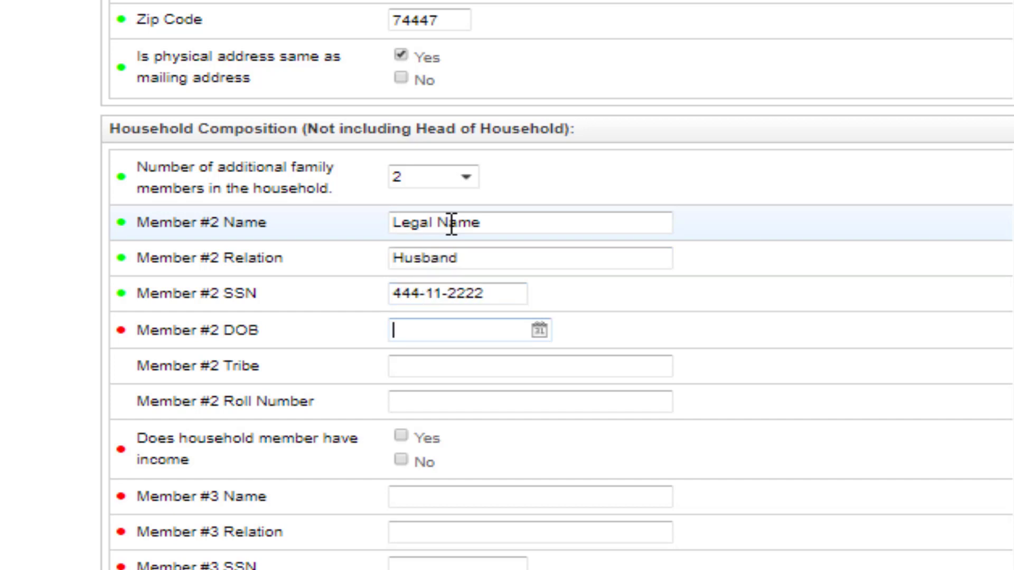
{"action": "key", "text": "Tab"}
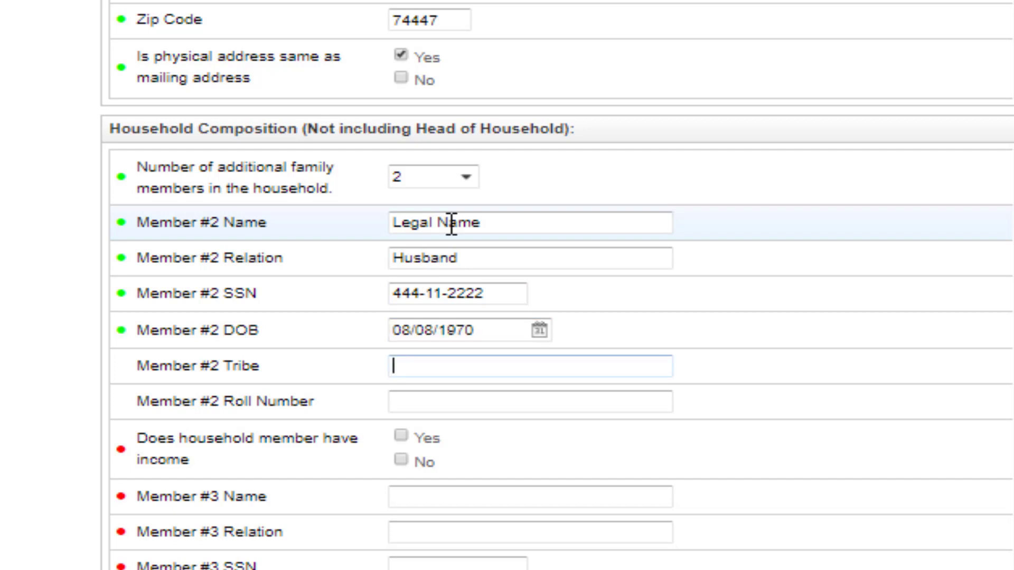
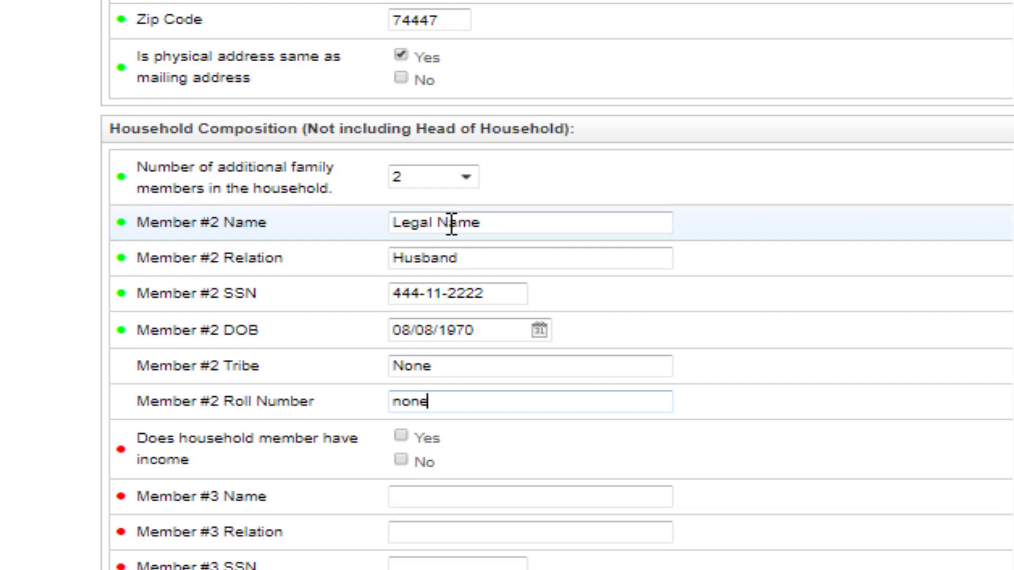
{"action": "key", "text": "BackSpace"}
{"action": "key", "text": "BackSpace"}
{"action": "key", "text": "BackSpace"}
{"action": "key", "text": "BackSpace"}
Step: Enter None as Member #2's roll number and record that Member #2 has no income
{"action": "type", "text": "None"}
{"action": "key", "text": "Tab"}
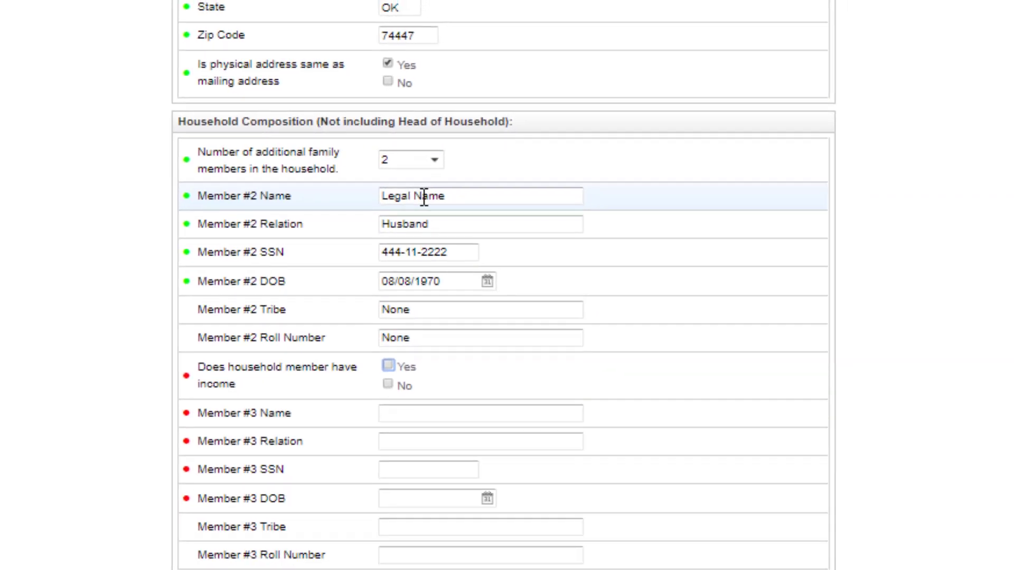
{"action": "left_click", "coordinate": [388, 365]}
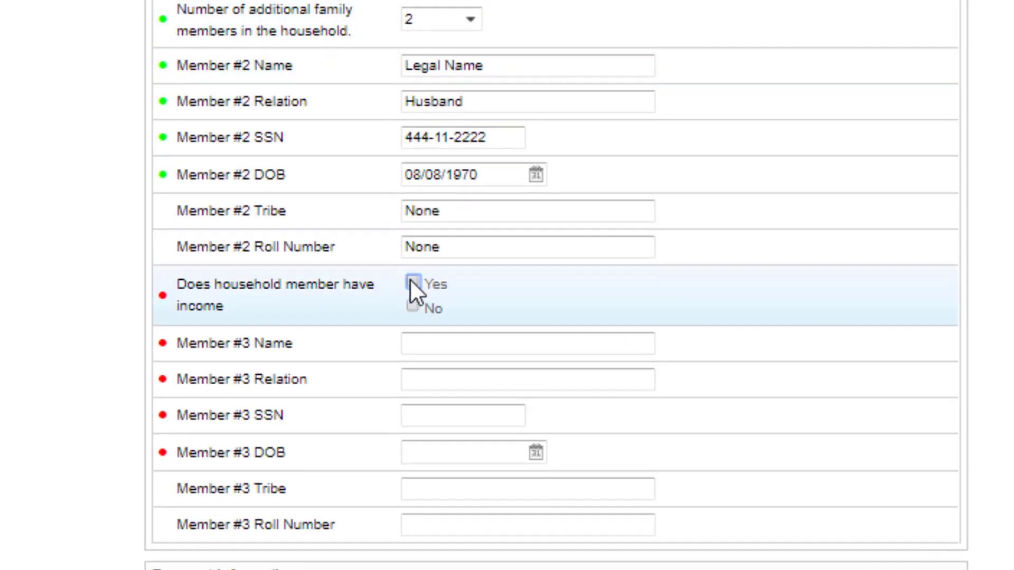
{"action": "left_click", "coordinate": [425, 345]}
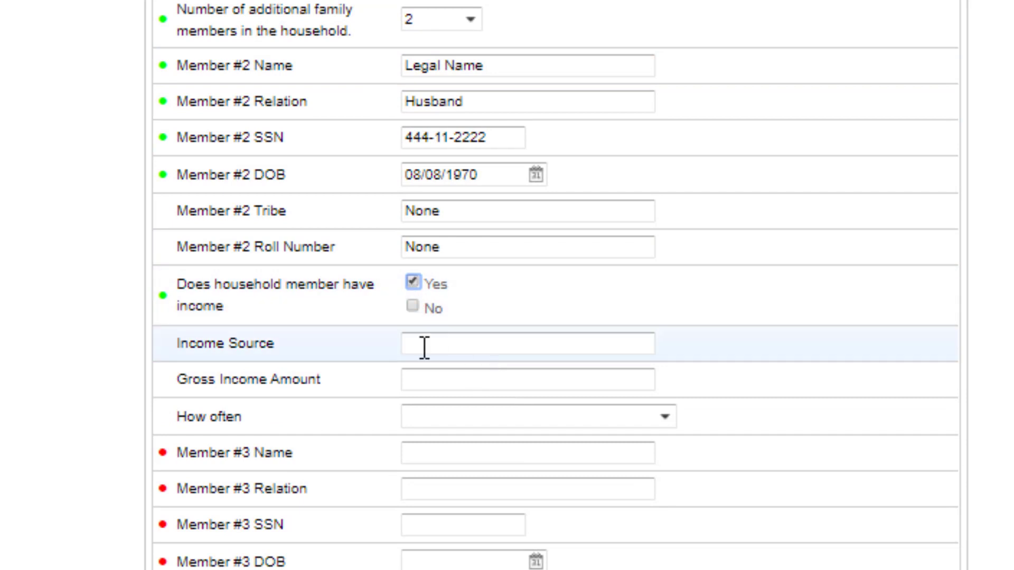
{"action": "left_click", "coordinate": [665, 418]}
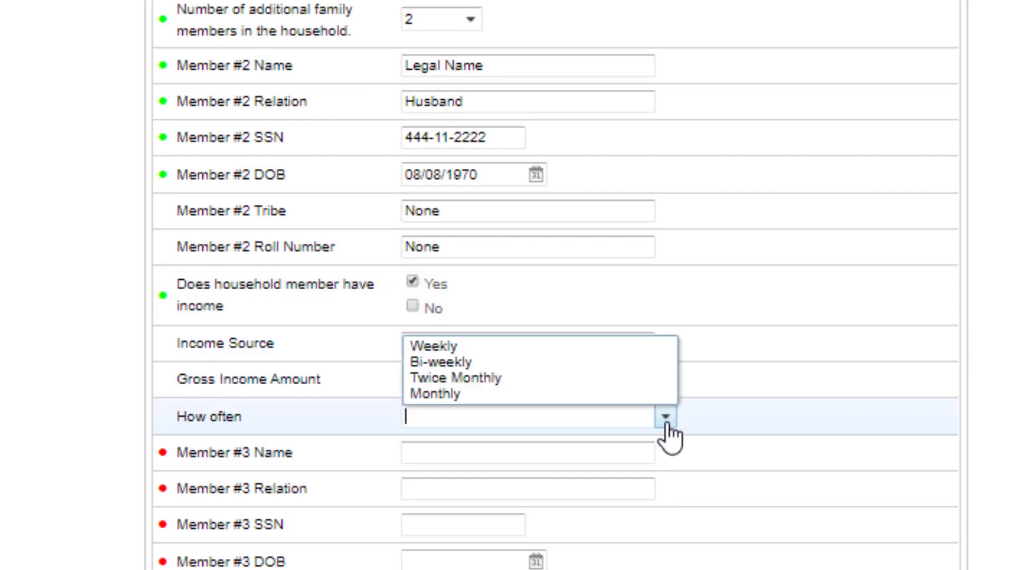
{"action": "left_click", "coordinate": [665, 418]}
{"action": "left_click", "coordinate": [665, 418]}
{"action": "left_click", "coordinate": [667, 425]}
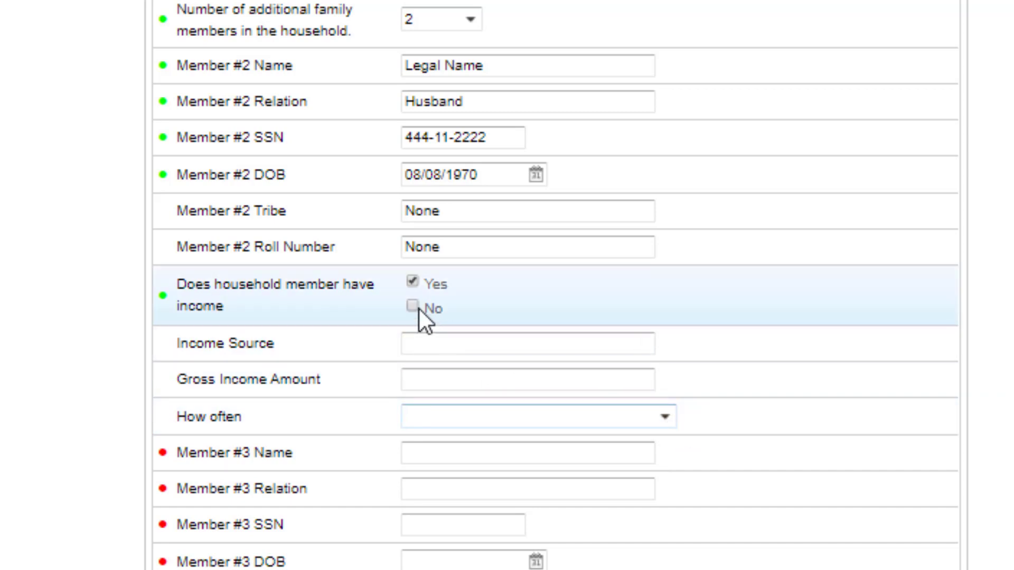
{"action": "left_click", "coordinate": [411, 312]}
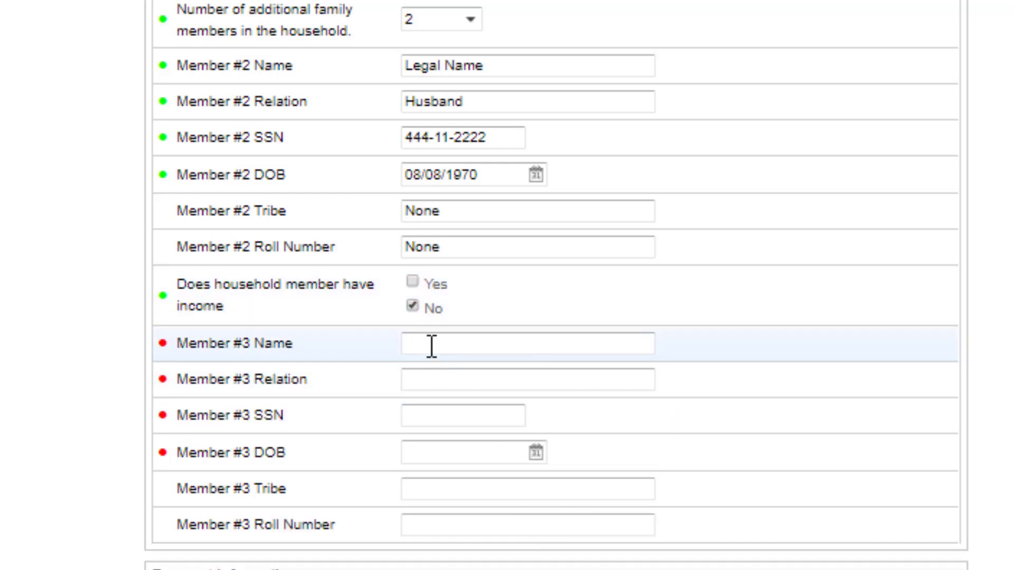
Step: Fill in Member #3 as Daughter, born 05/05/2014, Creek tribe, with name, SSN and roll number
{"action": "left_click", "coordinate": [433, 346]}
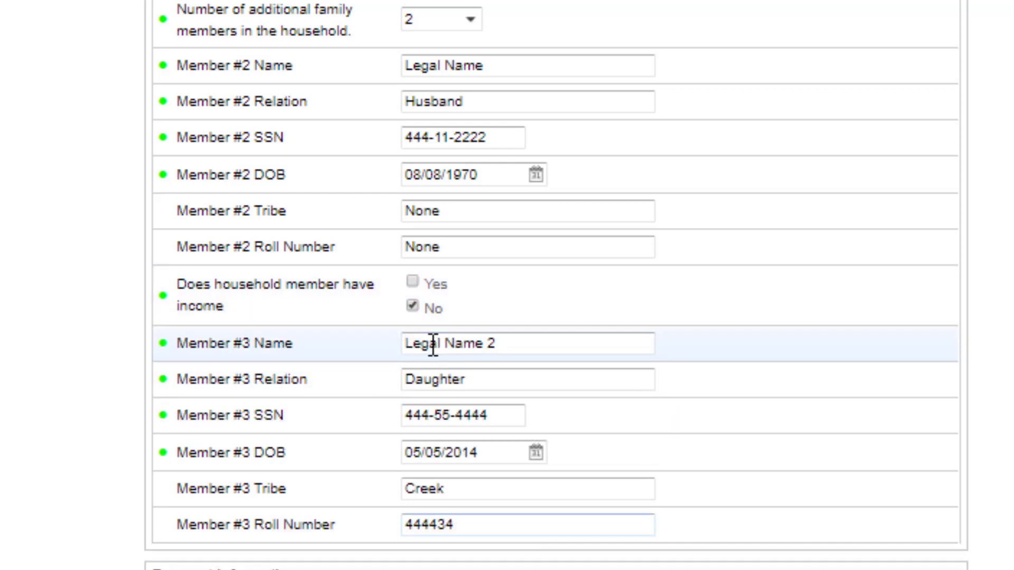
{"action": "scroll", "coordinate": [400, 410], "scroll_direction": "down", "scroll_amount": 5}
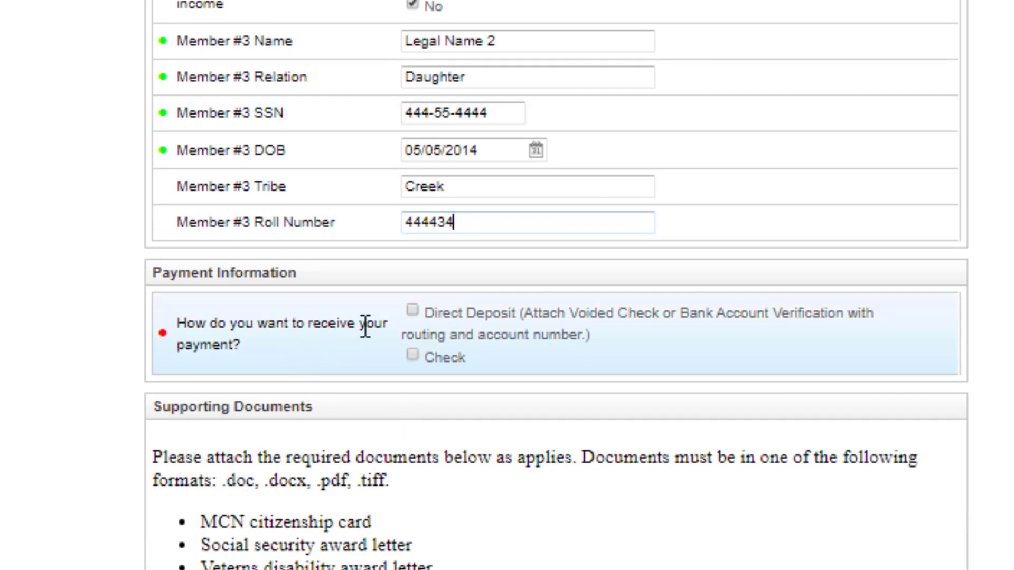
Step: Choose Check as the payment method and attach Creek card.pdf as Upload 1
{"action": "left_click", "coordinate": [412, 311]}
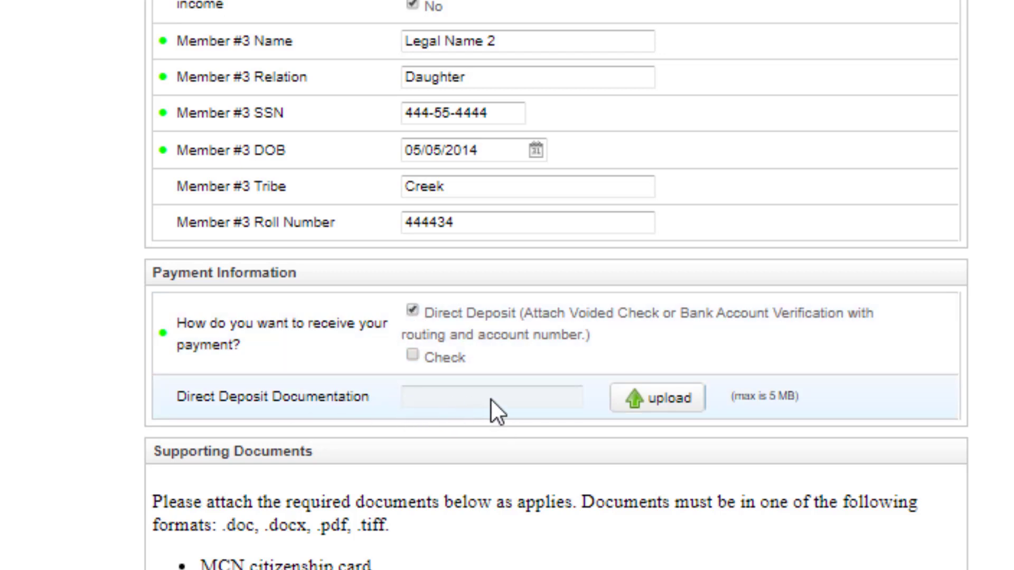
{"action": "left_click", "coordinate": [412, 355]}
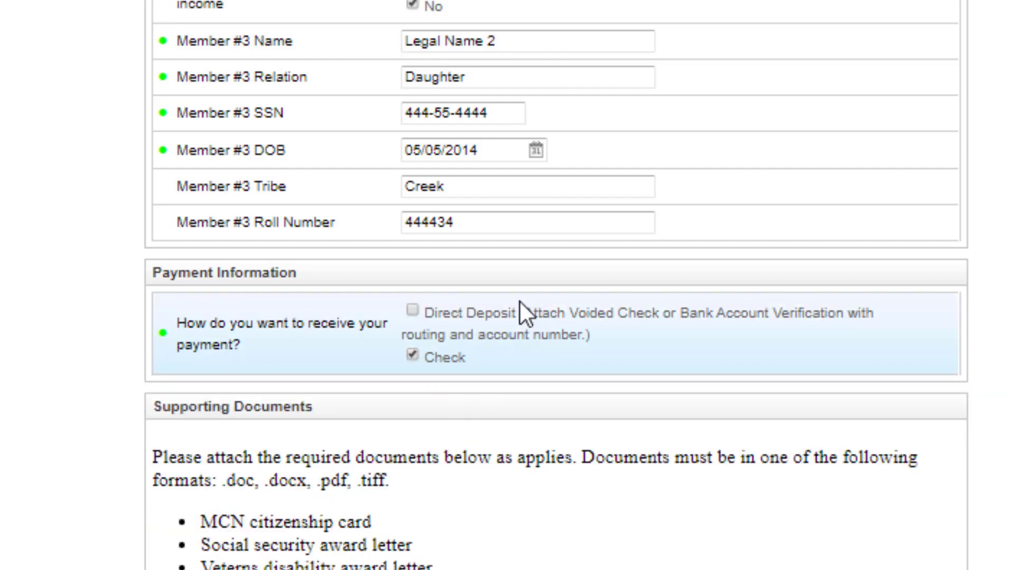
{"action": "scroll", "coordinate": [522, 315], "scroll_direction": "down", "scroll_amount": 5}
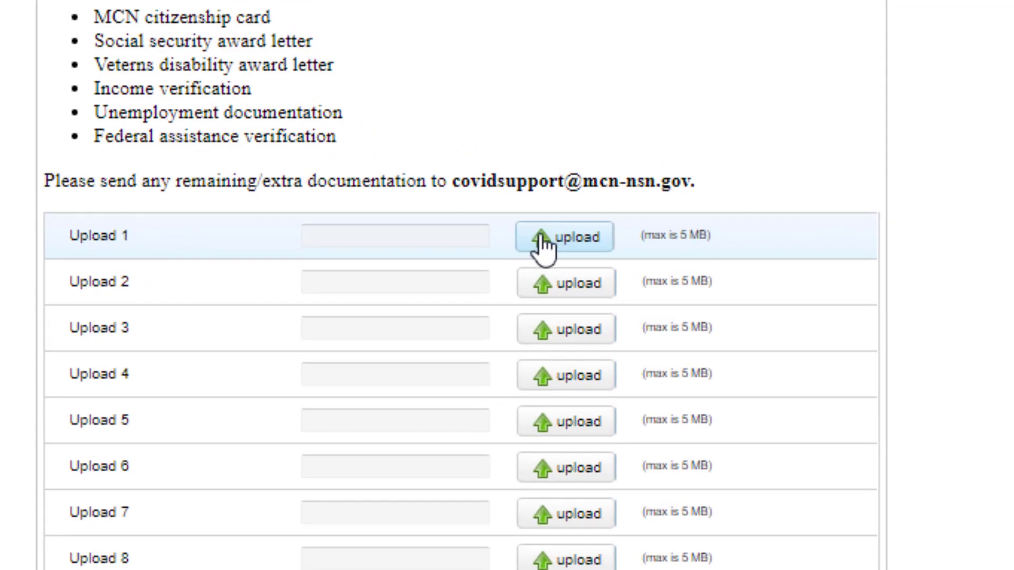
{"action": "left_click", "coordinate": [543, 244]}
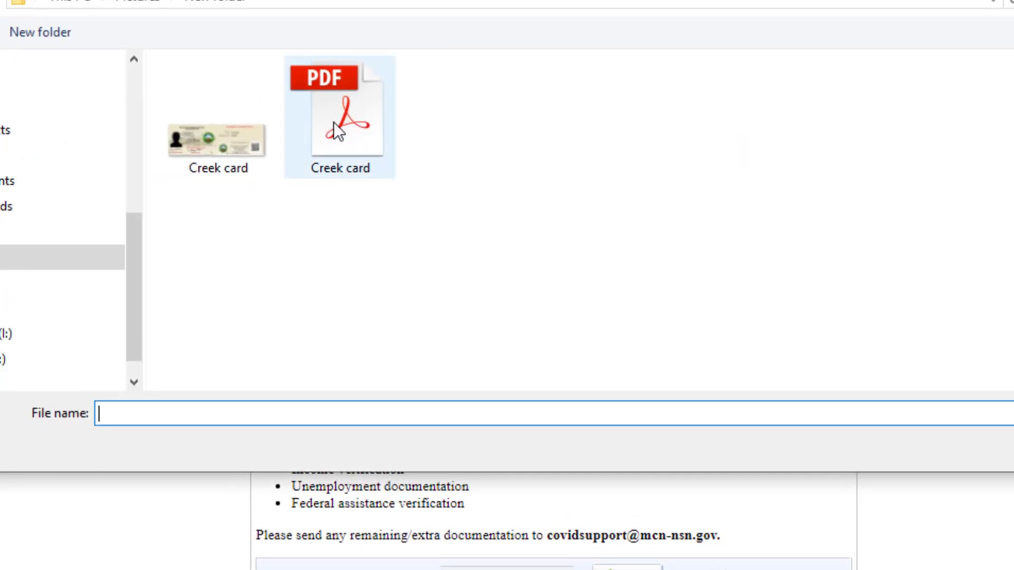
{"action": "double_click", "coordinate": [334, 121]}
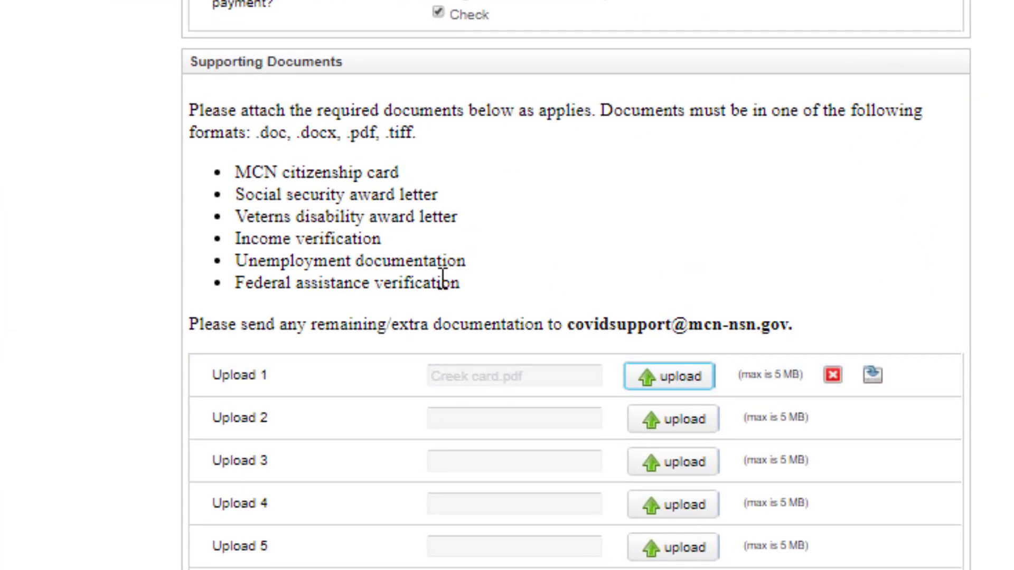
Step: Fill in the Head of Household and Adult #2 signature fields
{"action": "scroll", "coordinate": [442, 277], "scroll_direction": "down", "scroll_amount": 9}
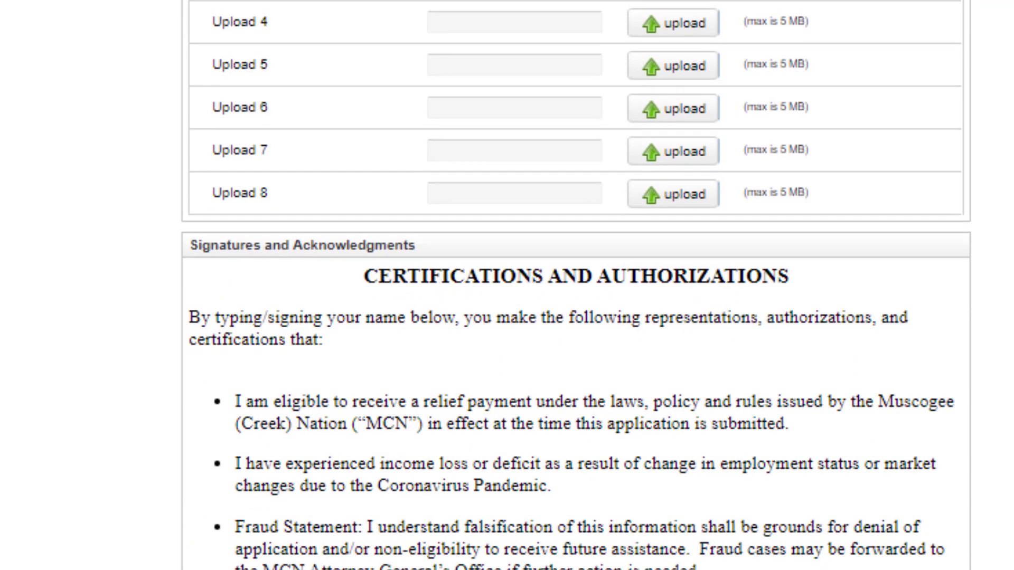
{"action": "left_click", "coordinate": [533, 569]}
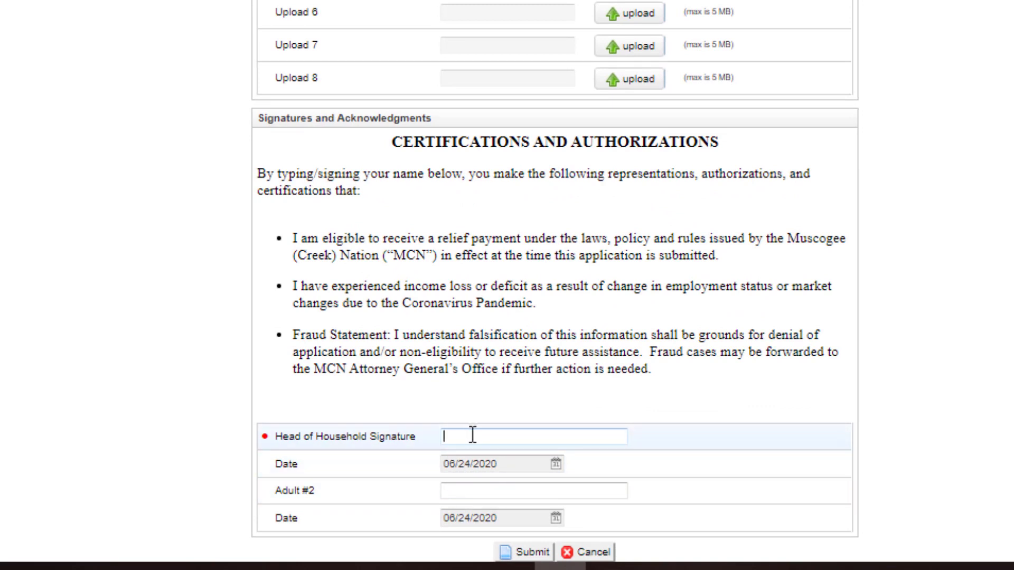
{"action": "type", "text": "Head of Household legal signature"}
{"action": "key", "text": "Tab"}
{"action": "type", "text": "2nd Adult legal Signature"}
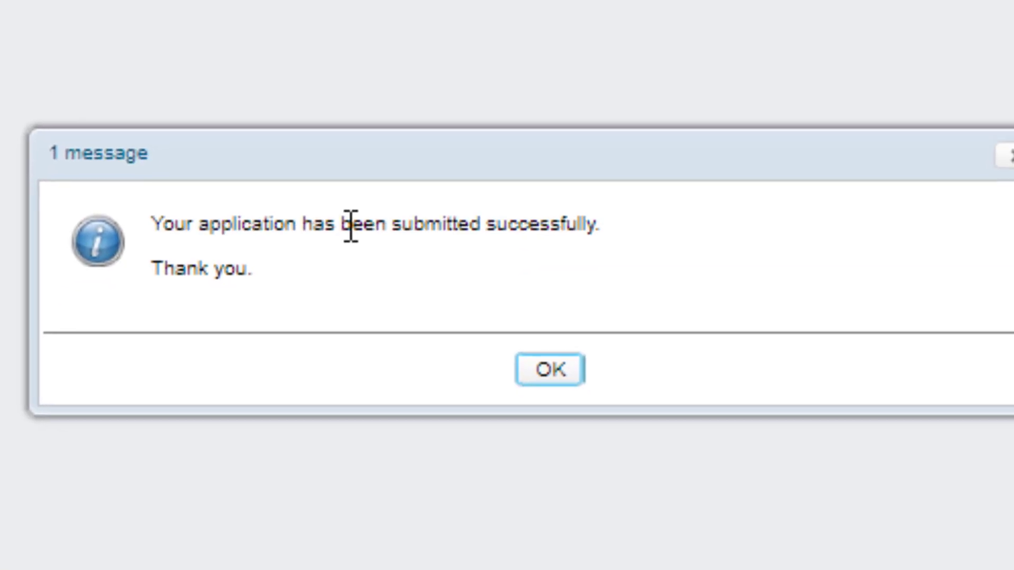
Step: Dismiss the success message and scroll through both pages of the generated application PDF
{"action": "left_click", "coordinate": [522, 367]}
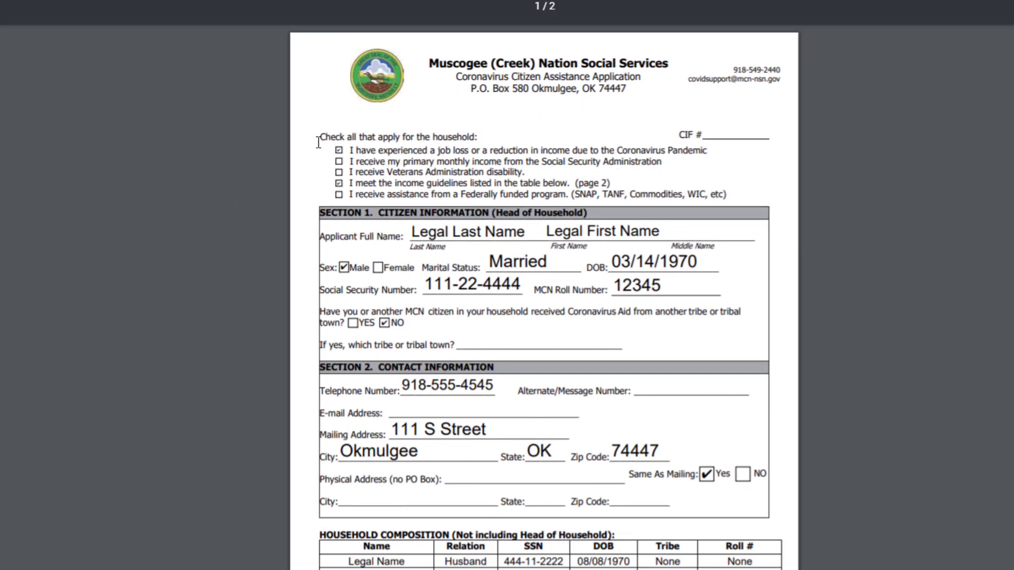
{"action": "scroll", "coordinate": [319, 142], "scroll_direction": "down", "scroll_amount": 2}
{"action": "scroll", "coordinate": [319, 141], "scroll_direction": "down", "scroll_amount": 10}
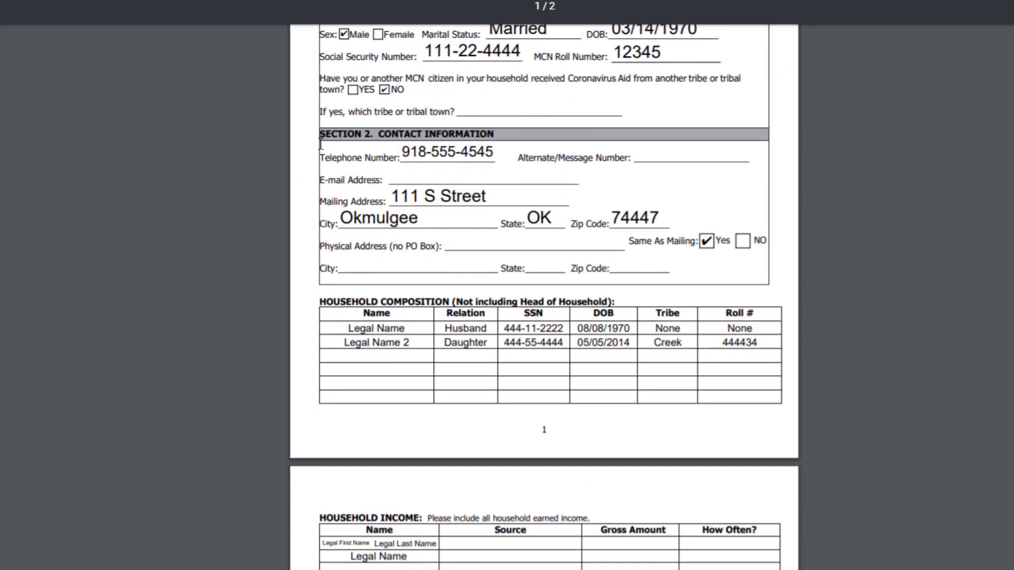
{"action": "scroll", "coordinate": [322, 144], "scroll_direction": "down", "scroll_amount": 1}
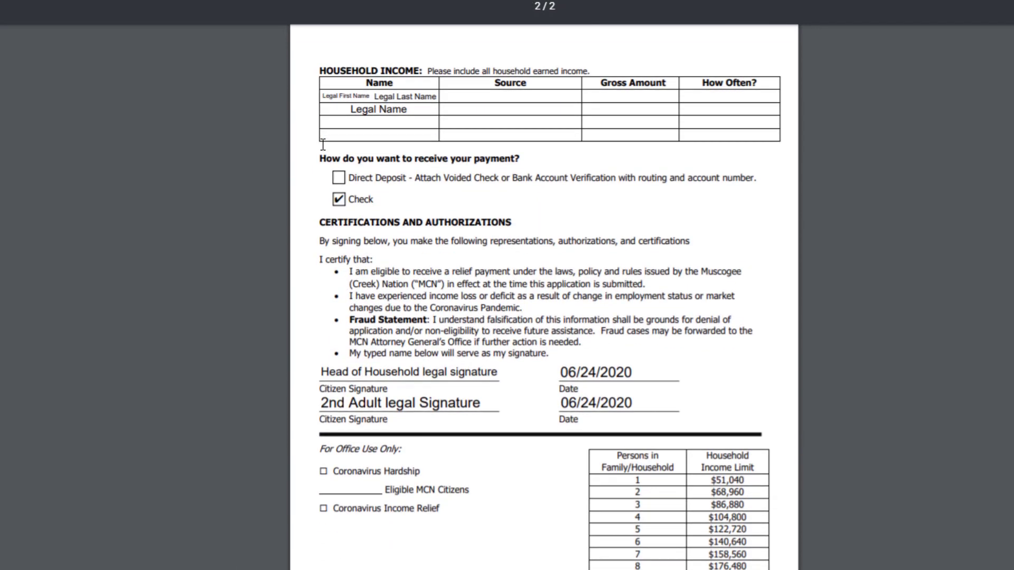
{"action": "scroll", "coordinate": [322, 144], "scroll_direction": "up", "scroll_amount": 6}
{"action": "scroll", "coordinate": [322, 143], "scroll_direction": "up", "scroll_amount": 7}
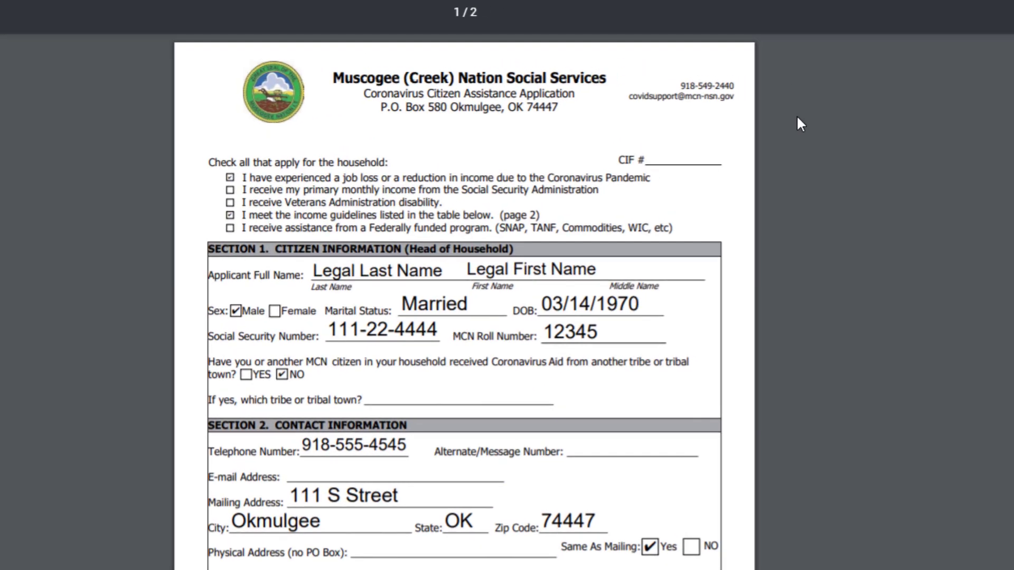